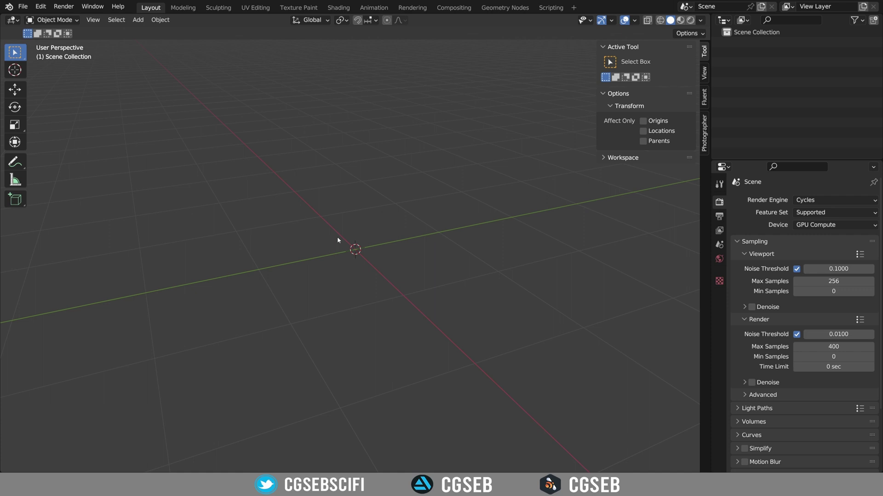
Add a plane mesh to the empty scene and hide the viewport's toolbar.
{"action": "key", "text": "shift+a"}
{"action": "mouse_move", "coordinate": [338, 237]}
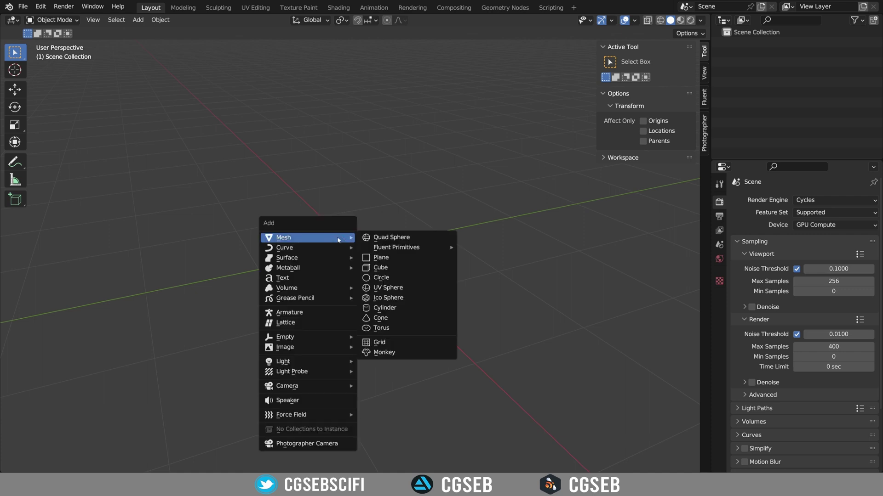
{"action": "left_click", "coordinate": [394, 259]}
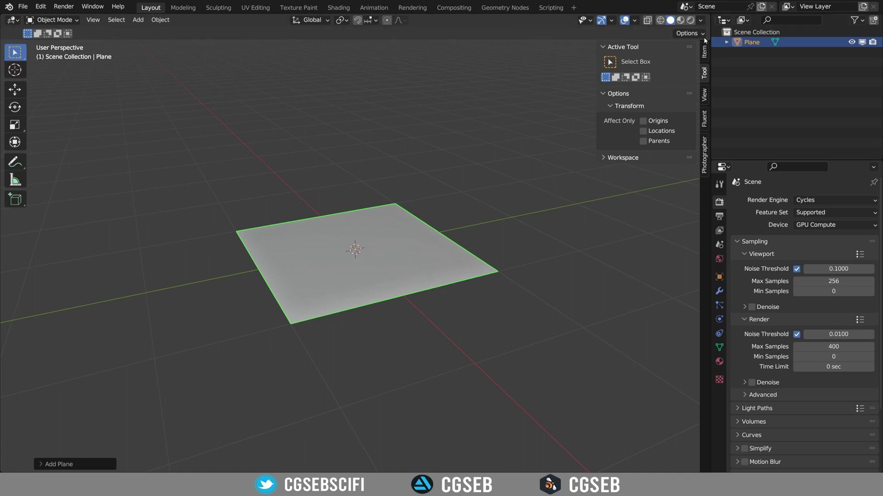
{"action": "key", "text": "t"}
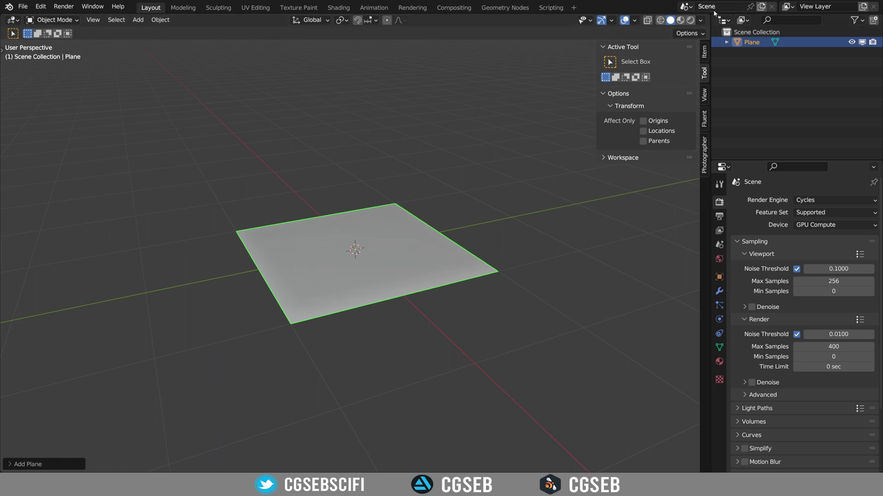
Split the 3D viewport vertically, keeping a narrow viewport without sidebar, and change the wider area to the Geometry Node Editor.
{"action": "left_click_drag", "start_coordinate": [708, 16], "coordinate": [230, 72]}
{"action": "key", "text": "n"}
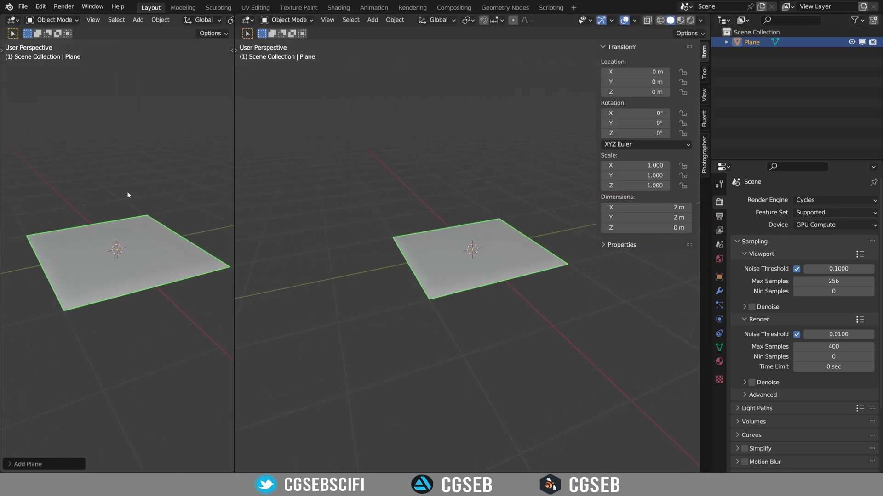
{"action": "left_click", "coordinate": [247, 20]}
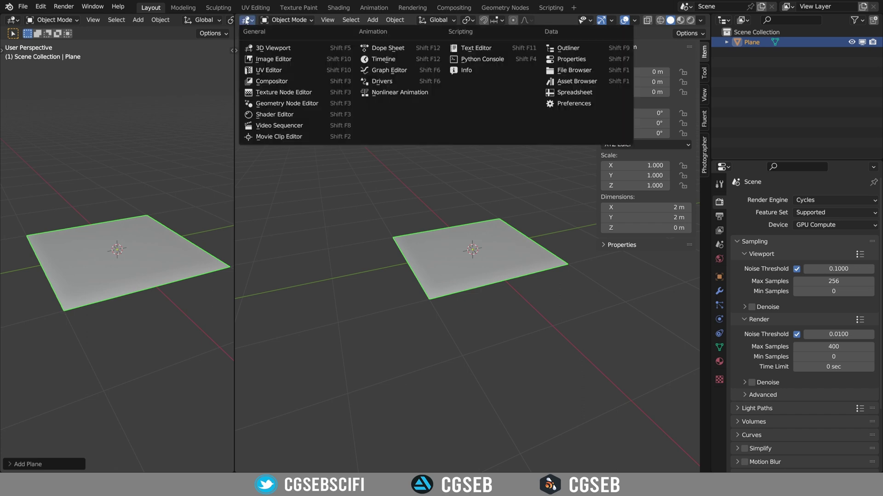
{"action": "left_click", "coordinate": [304, 106]}
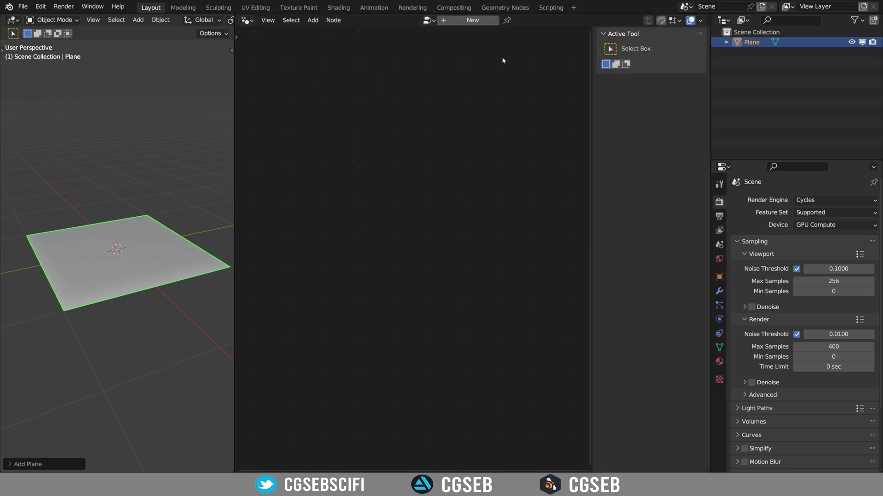
Create a new geometry node group on the plane and show the plane's modifier properties.
{"action": "left_click", "coordinate": [468, 20]}
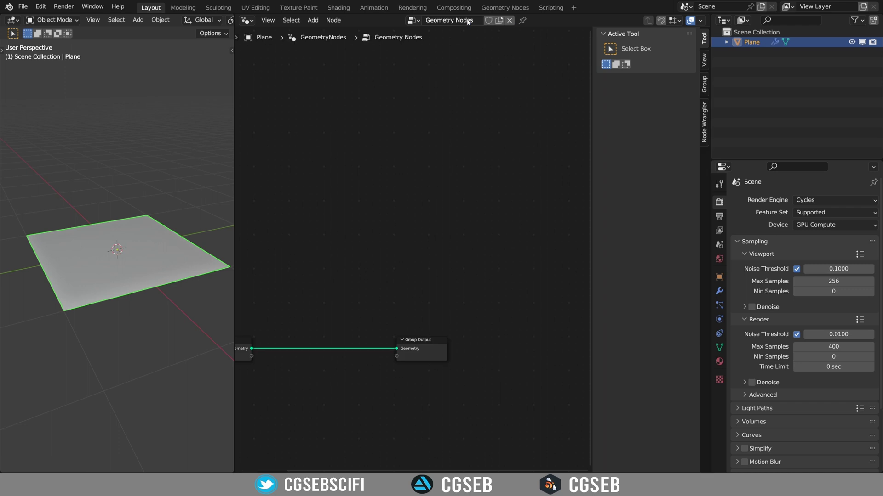
{"action": "left_click", "coordinate": [720, 292]}
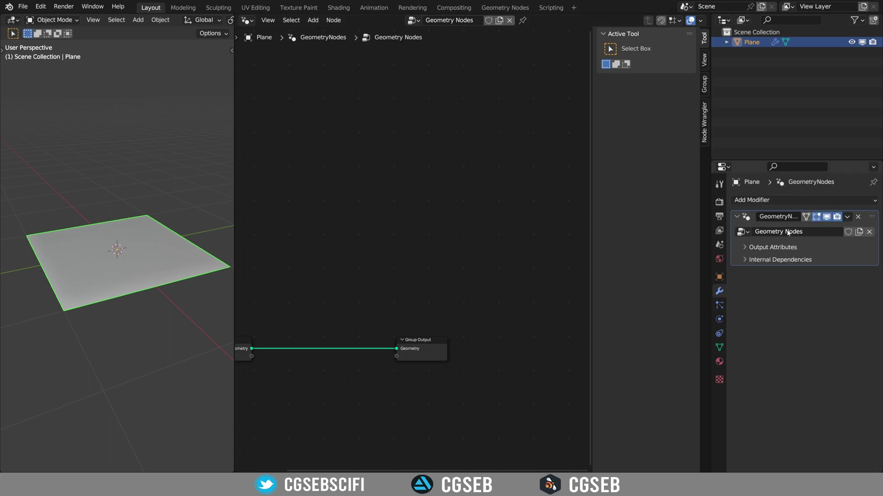
Frame the node tree and move the Group Input and Group Output nodes slightly upward.
{"action": "key", "text": "Home"}
{"action": "middle_click_drag", "start_coordinate": [505, 128], "coordinate": [508, 108]}
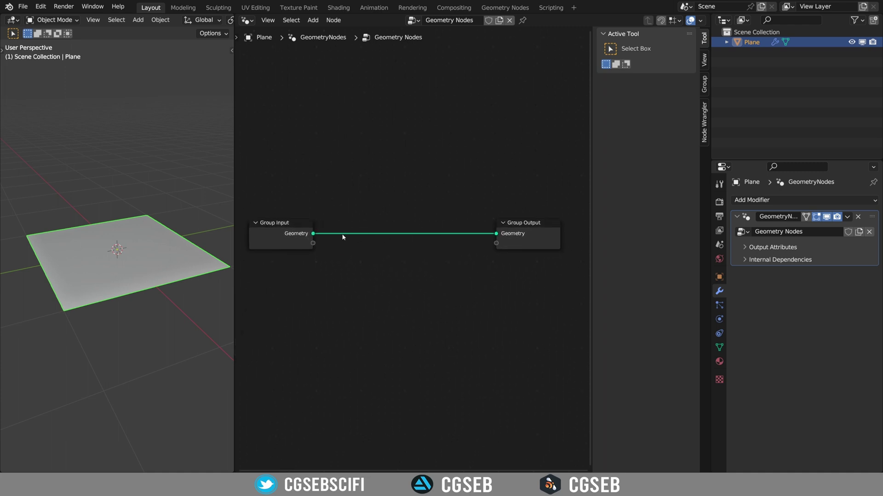
{"action": "mouse_move", "coordinate": [290, 235]}
{"action": "left_mouse_down"}
{"action": "mouse_move", "coordinate": [294, 203]}
{"action": "mouse_move", "coordinate": [292, 222]}
{"action": "left_mouse_up"}
{"action": "mouse_move", "coordinate": [527, 221]}
{"action": "left_mouse_down"}
{"action": "mouse_move", "coordinate": [538, 229]}
{"action": "mouse_move", "coordinate": [524, 202]}
{"action": "mouse_move", "coordinate": [528, 211]}
{"action": "left_mouse_up"}
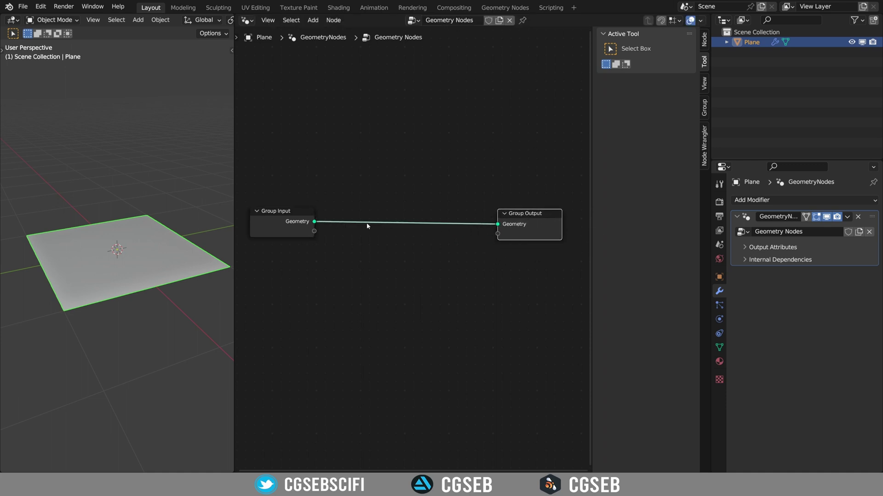
Insert a Transform node on the link between Group Input and Group Output.
{"action": "mouse_move", "coordinate": [306, 223]}
{"action": "left_click", "coordinate": [364, 257]}
{"action": "key", "text": "shift+a"}
{"action": "mouse_move", "coordinate": [365, 257]}
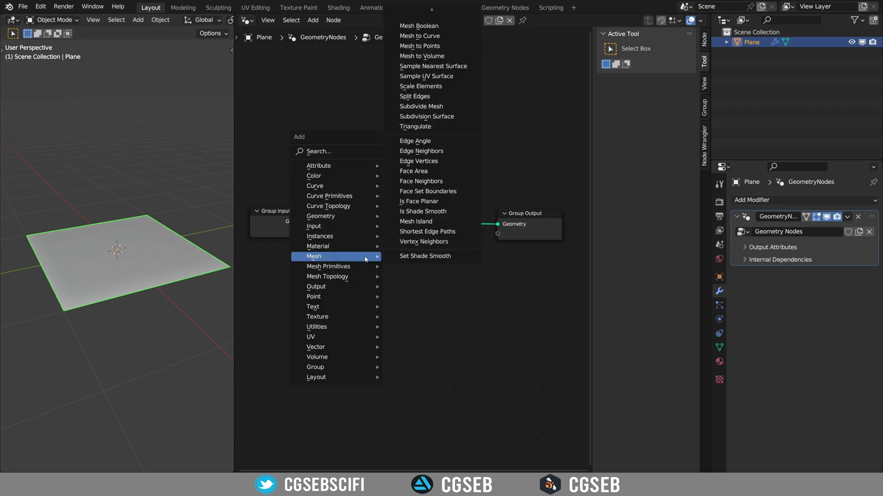
{"action": "left_click", "coordinate": [339, 152]}
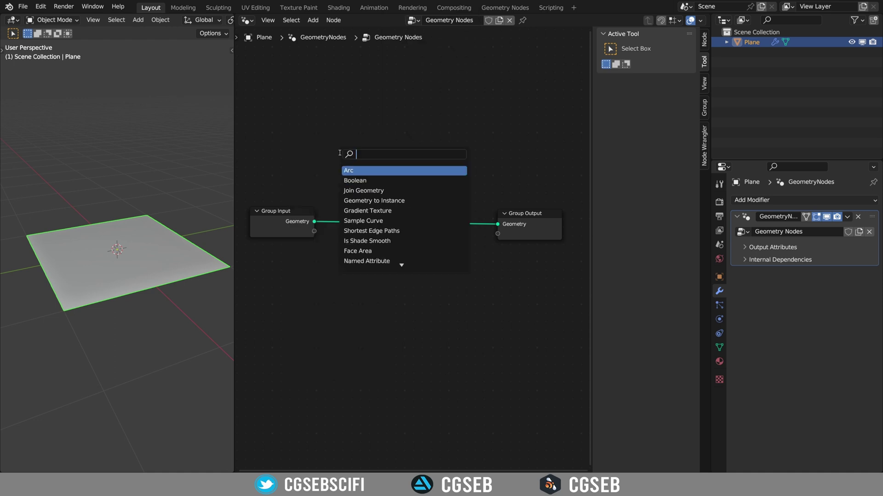
{"action": "type", "text": "tra"}
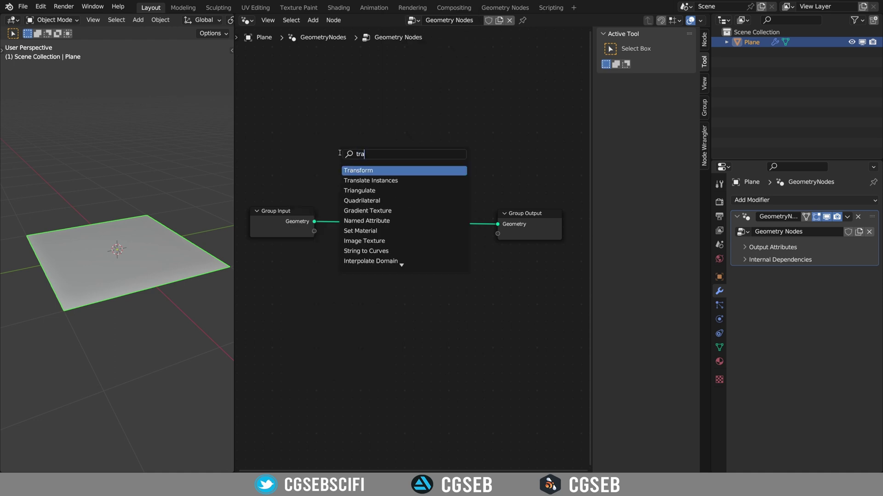
{"action": "key", "text": "Return"}
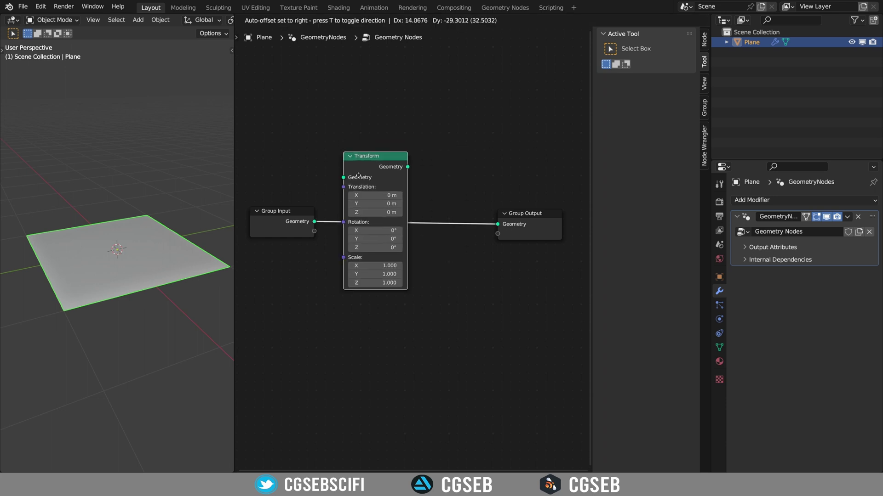
{"action": "left_click", "coordinate": [368, 188]}
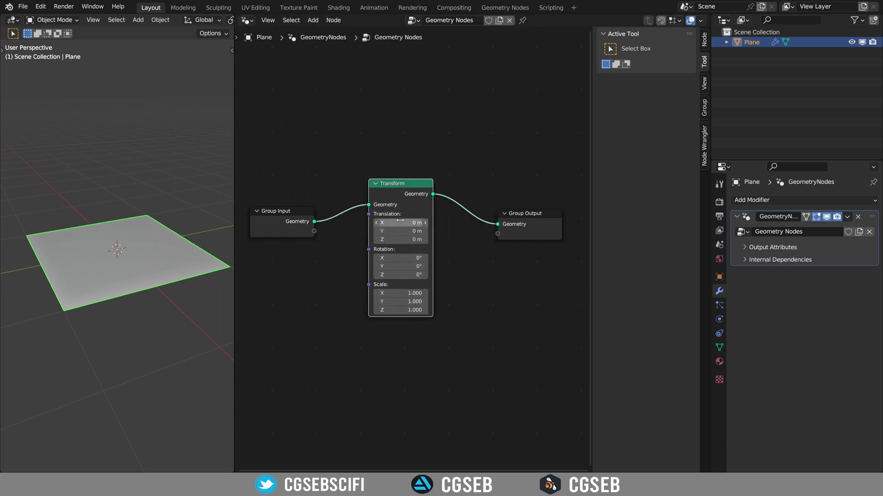
Set the Transform node's translation to X 2.2 m and Z 0.8 m, and delete the node while keeping the link.
{"action": "mouse_move", "coordinate": [399, 222]}
{"action": "left_mouse_down"}
{"action": "mouse_move", "coordinate": [423, 223]}
{"action": "mouse_move", "coordinate": [400, 232]}
{"action": "mouse_move", "coordinate": [413, 239]}
{"action": "mouse_move", "coordinate": [401, 237]}
{"action": "left_mouse_up"}
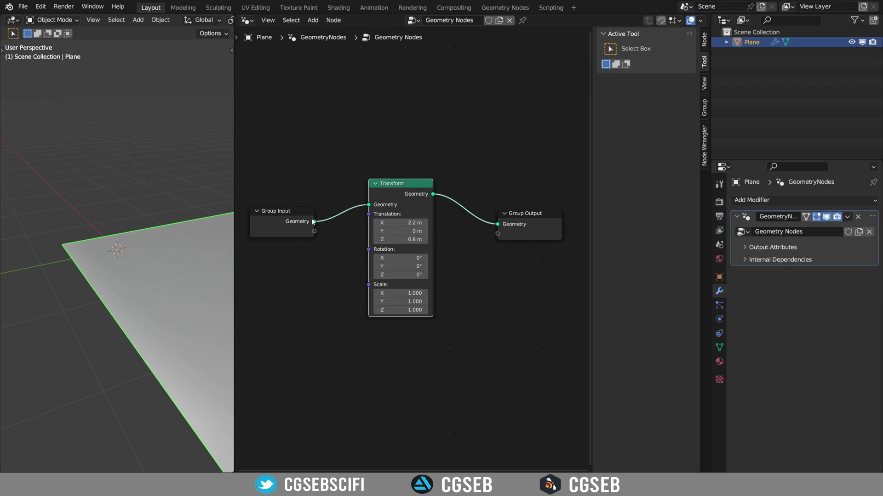
{"action": "scroll", "coordinate": [393, 187], "scroll_direction": "up", "scroll_amount": 2}
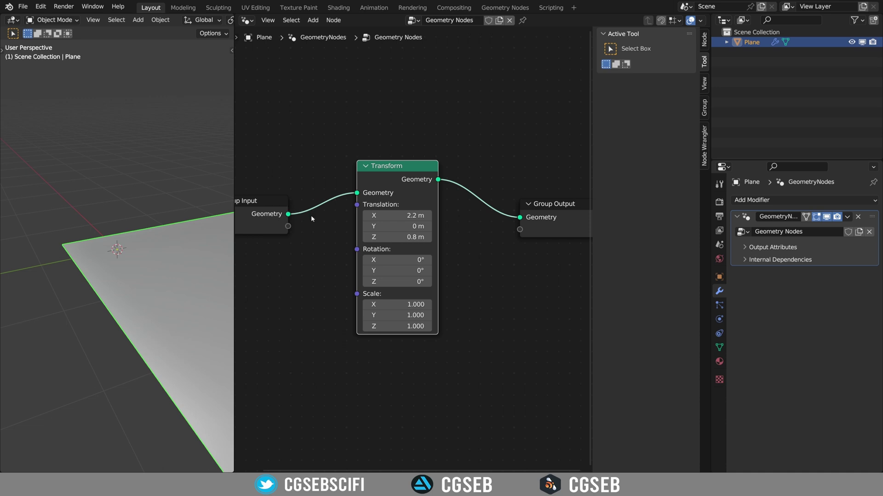
{"action": "mouse_move", "coordinate": [403, 184]}
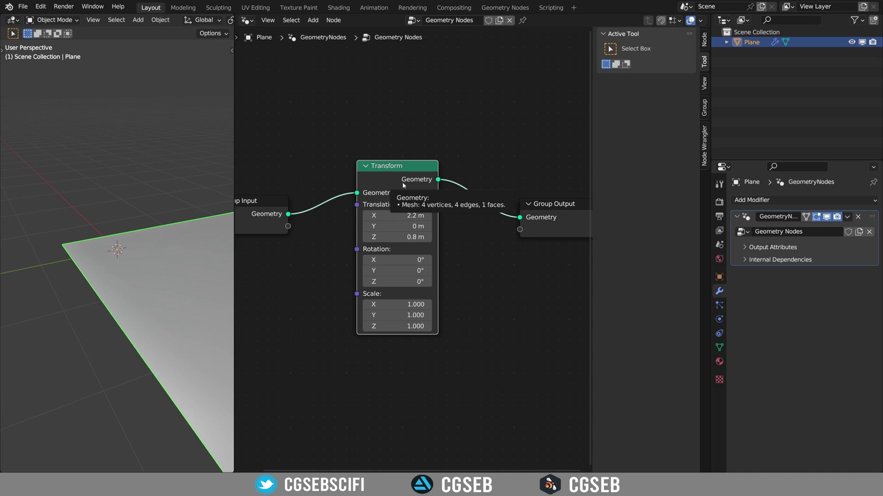
{"action": "key", "text": "ctrl+x"}
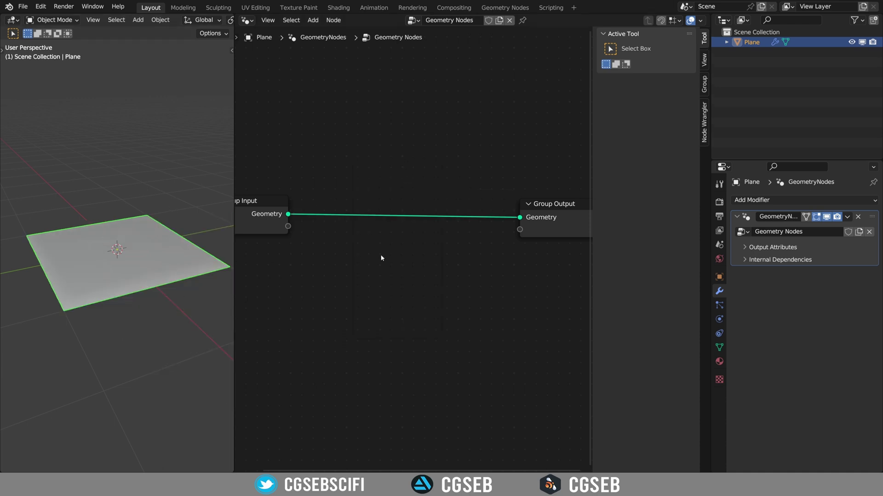
Add a Cube node above Group Input and connect its Mesh output to the Group Output's Geometry input.
{"action": "middle_click_drag", "start_coordinate": [381, 258], "coordinate": [410, 250]}
{"action": "scroll", "coordinate": [392, 224], "scroll_direction": "down", "scroll_amount": 1}
{"action": "scroll", "coordinate": [396, 233], "scroll_direction": "up", "scroll_amount": 1}
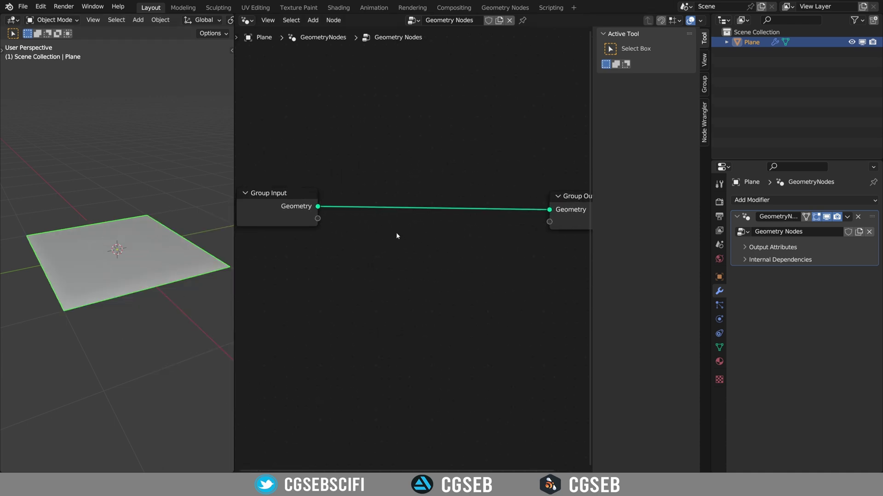
{"action": "key", "text": "shift+a"}
{"action": "left_click", "coordinate": [398, 234]}
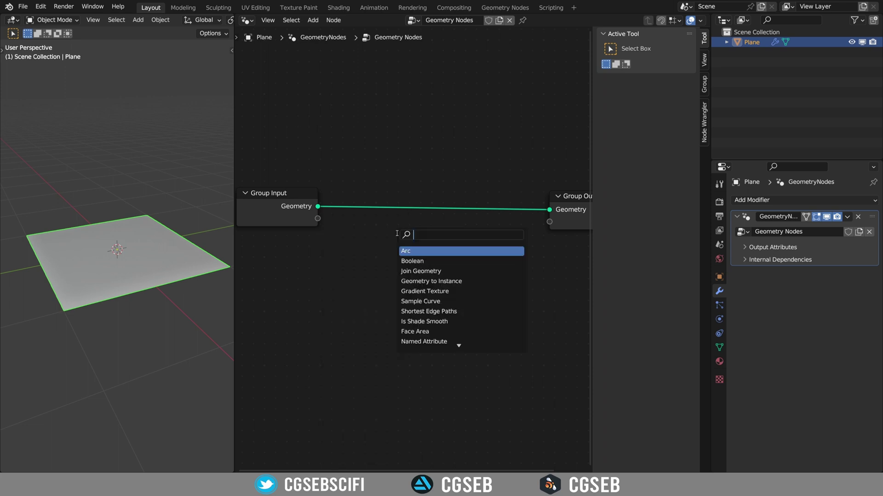
{"action": "type", "text": "cu"}
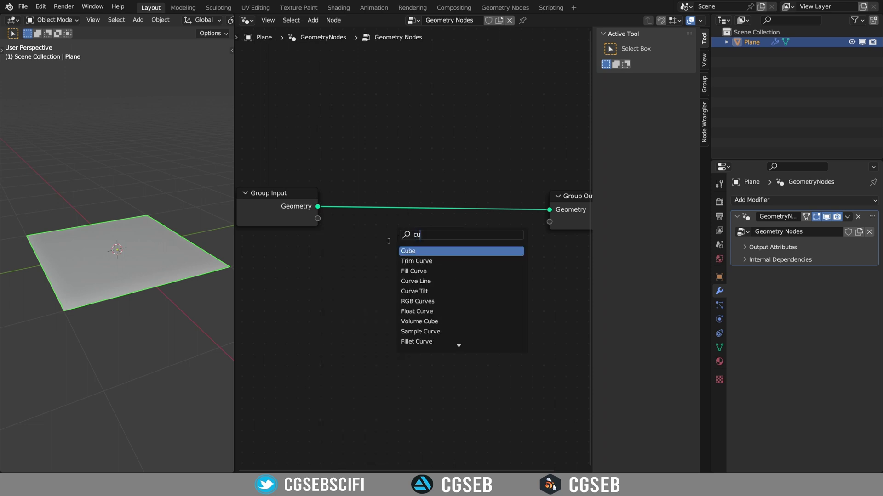
{"action": "key", "text": "Return"}
{"action": "left_click", "coordinate": [302, 86]}
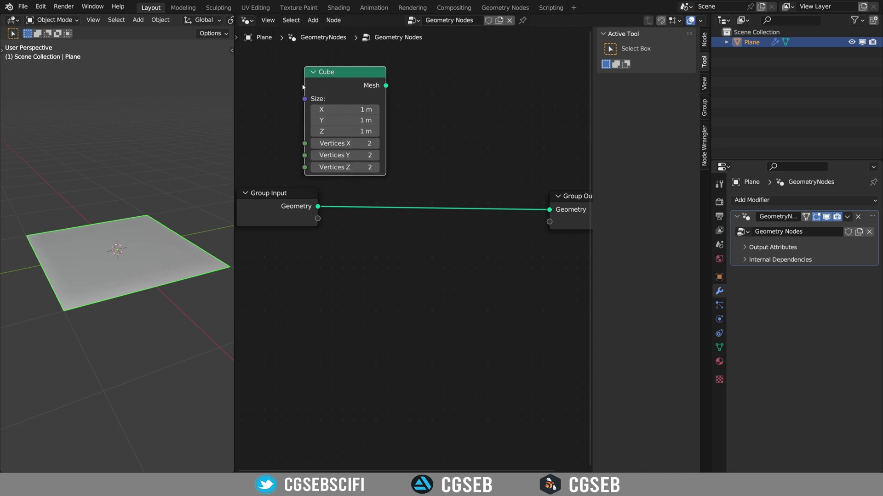
{"action": "left_click_drag", "start_coordinate": [388, 86], "coordinate": [554, 211]}
Move the disconnected Group Input node to the free space left of the Cube node.
{"action": "left_click_drag", "start_coordinate": [298, 211], "coordinate": [293, 226]}
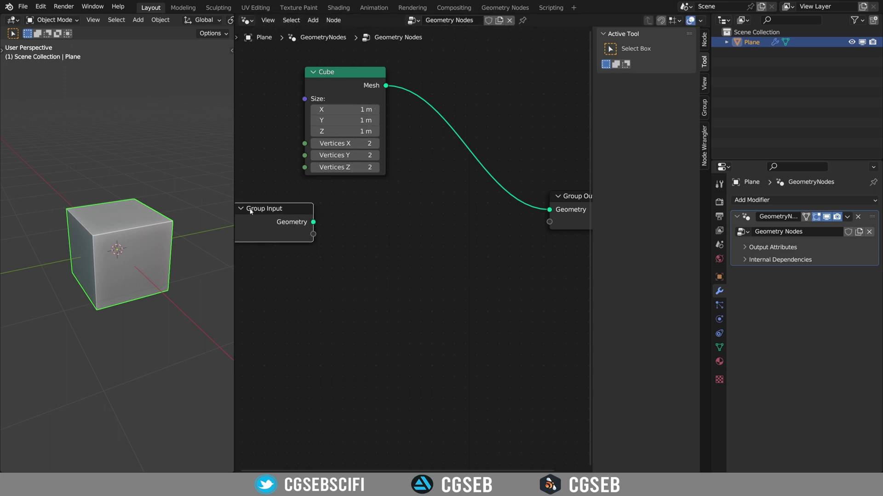
{"action": "middle_click_drag", "start_coordinate": [365, 236], "coordinate": [418, 258]}
{"action": "scroll", "coordinate": [441, 271], "scroll_direction": "up", "scroll_amount": 3}
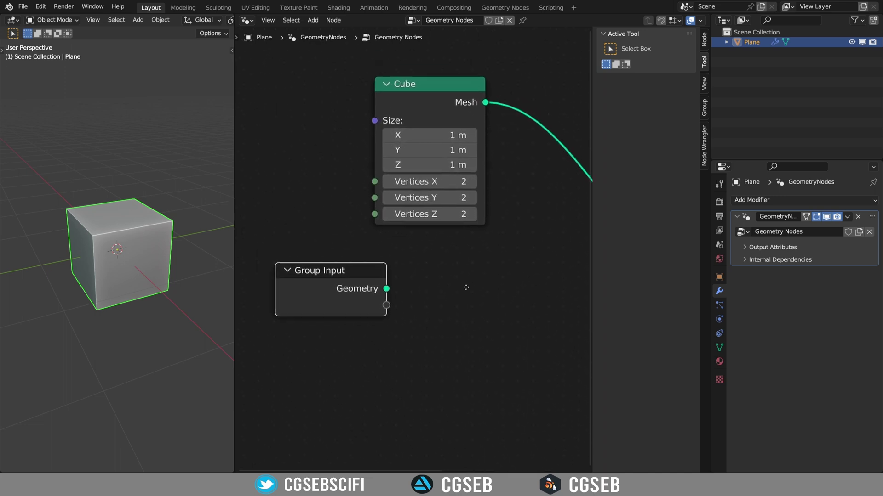
{"action": "middle_click_drag", "start_coordinate": [466, 287], "coordinate": [470, 296]}
{"action": "left_click_drag", "start_coordinate": [357, 302], "coordinate": [289, 196]}
Set the Cube node's size to X 0.7 m and Y 0.6 m, undoing the last change.
{"action": "left_click_drag", "start_coordinate": [439, 147], "coordinate": [461, 173]}
{"action": "key", "text": "ctrl+z"}
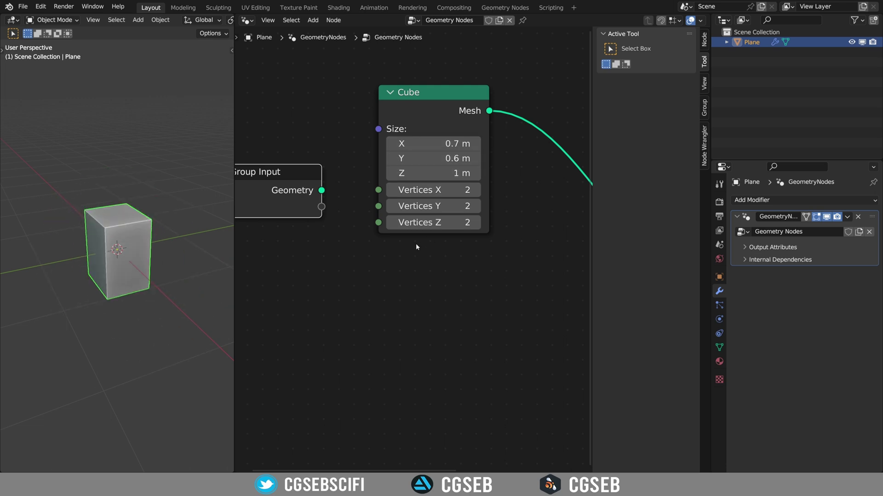
Move Group Input farther left of the Cube node and feed the cube's Size from a new Combine XYZ node between them.
{"action": "middle_click_drag", "start_coordinate": [360, 262], "coordinate": [486, 262]}
{"action": "key", "text": "g"}
{"action": "left_click", "coordinate": [394, 238]}
{"action": "middle_click_drag", "start_coordinate": [475, 203], "coordinate": [445, 201]}
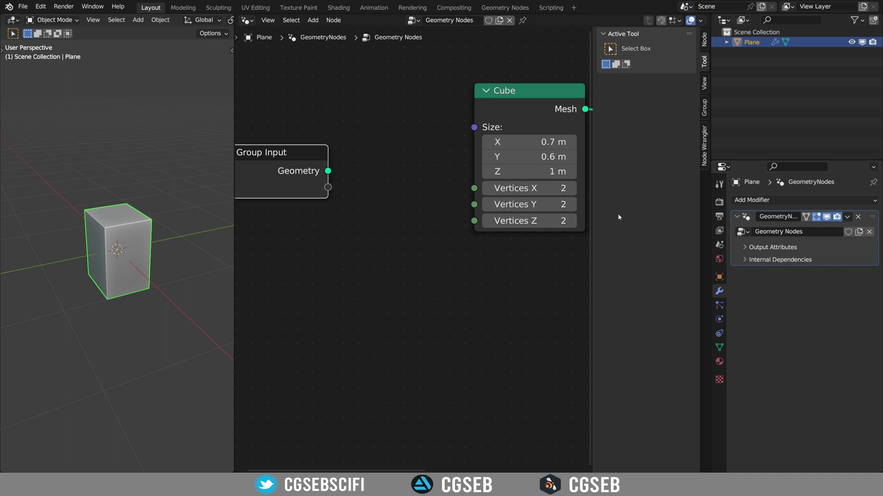
{"action": "left_click", "coordinate": [468, 137]}
{"action": "left_click_drag", "start_coordinate": [429, 162], "coordinate": [418, 170]}
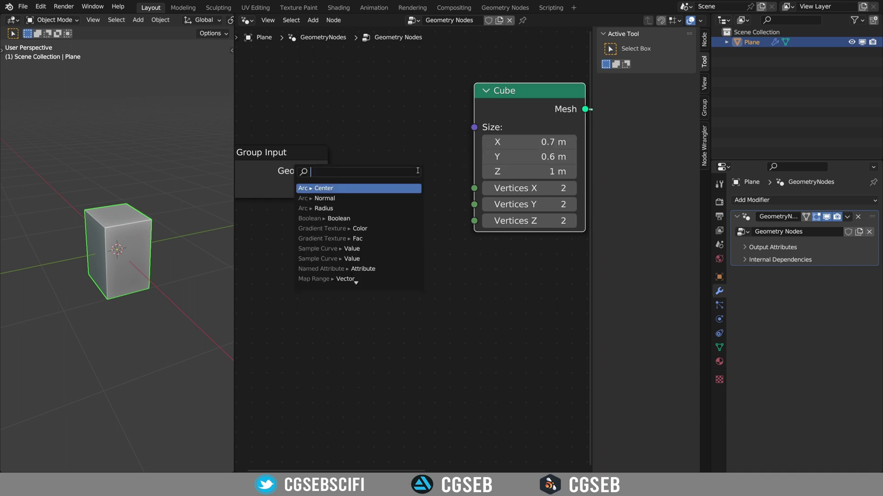
{"action": "type", "text": "combni"}
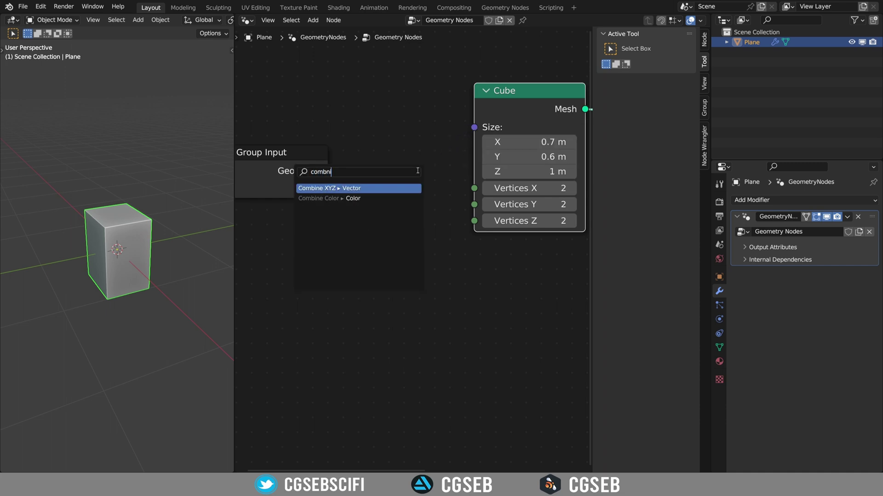
{"action": "key", "text": "Return"}
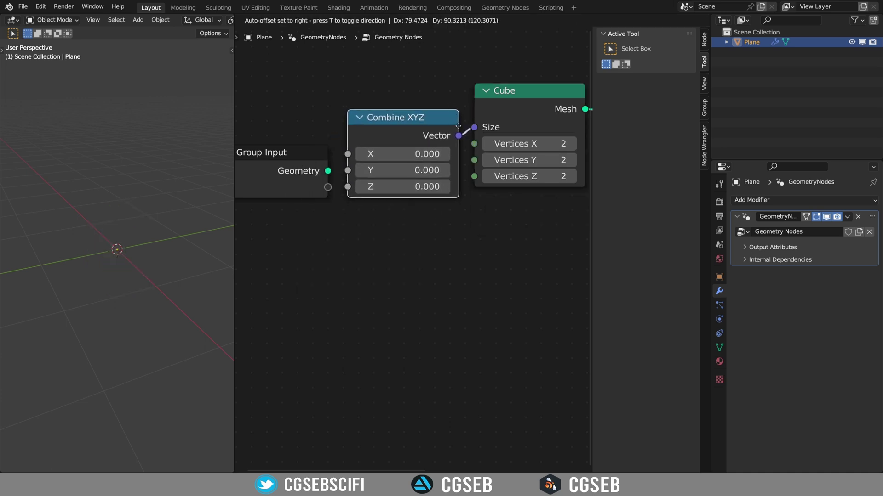
{"action": "left_click", "coordinate": [456, 126]}
{"action": "left_click_drag", "start_coordinate": [276, 152], "coordinate": [240, 143]}
Set the X, Y and Z values of the Combine XYZ node to 1.
{"action": "left_click_drag", "start_coordinate": [425, 190], "coordinate": [431, 157]}
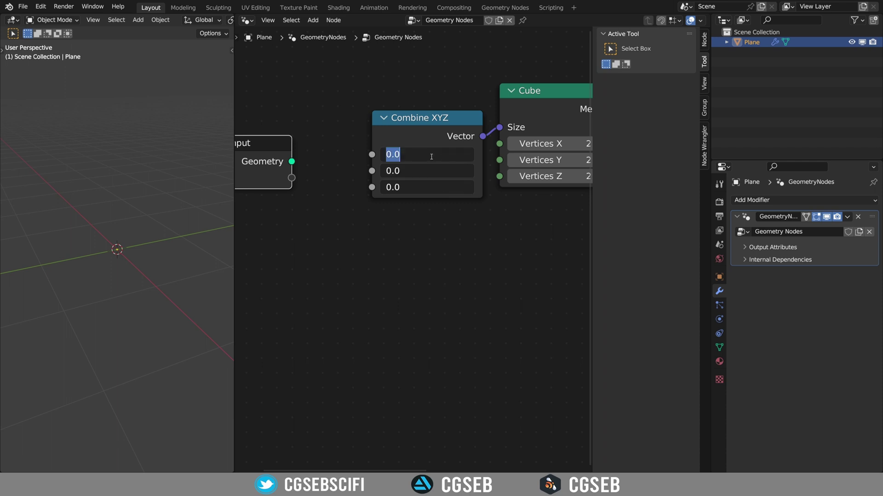
{"action": "type", "text": "1"}
{"action": "key", "text": "Return"}
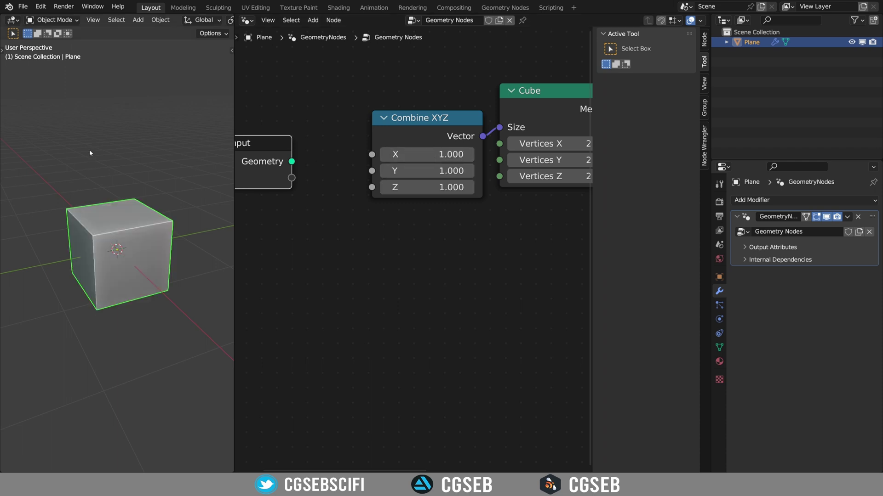
Expose the Combine XYZ node's X, Y and Z inputs as modifier parameters by linking each to a new Group Input socket.
{"action": "middle_click_drag", "start_coordinate": [364, 160], "coordinate": [432, 151]}
{"action": "left_click_drag", "start_coordinate": [440, 146], "coordinate": [360, 169]}
{"action": "left_click_drag", "start_coordinate": [439, 162], "coordinate": [360, 186]}
{"action": "left_click_drag", "start_coordinate": [440, 178], "coordinate": [360, 202]}
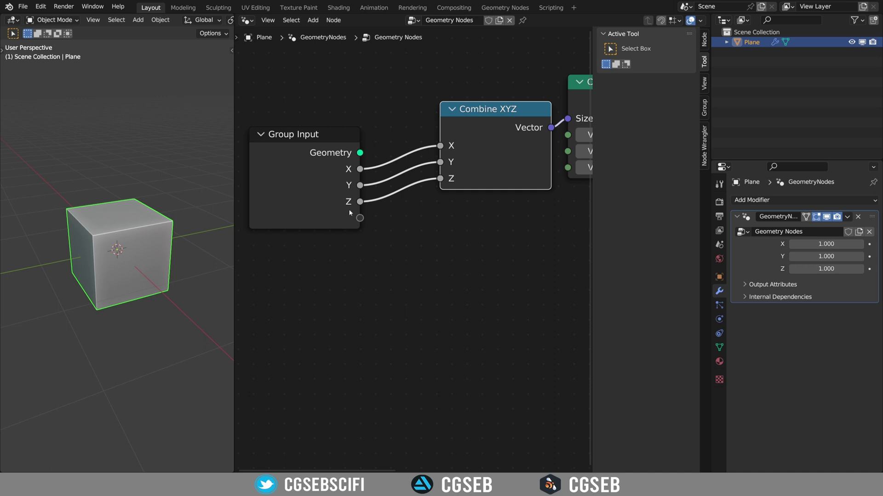
Set the cube's dimensions in the Geometry Nodes modifier to X 1.330, Y 1.030 and Z 0.330.
{"action": "left_click_drag", "start_coordinate": [826, 244], "coordinate": [784, 269]}
{"action": "scroll", "coordinate": [520, 216], "scroll_direction": "down", "scroll_amount": 2}
{"action": "middle_click_drag", "start_coordinate": [508, 214], "coordinate": [411, 260]}
{"action": "scroll", "coordinate": [530, 183], "scroll_direction": "down", "scroll_amount": 2}
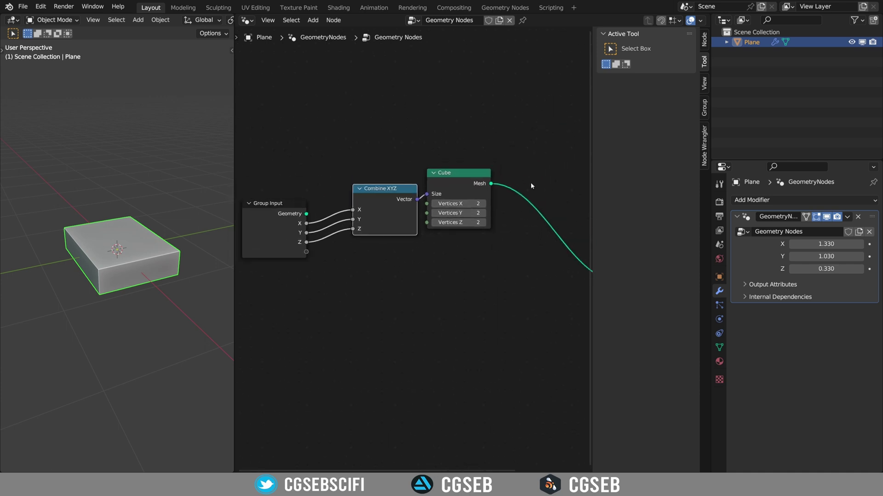
{"action": "middle_click_drag", "start_coordinate": [307, 201], "coordinate": [248, 183]}
{"action": "scroll", "coordinate": [552, 236], "scroll_direction": "up", "scroll_amount": 3}
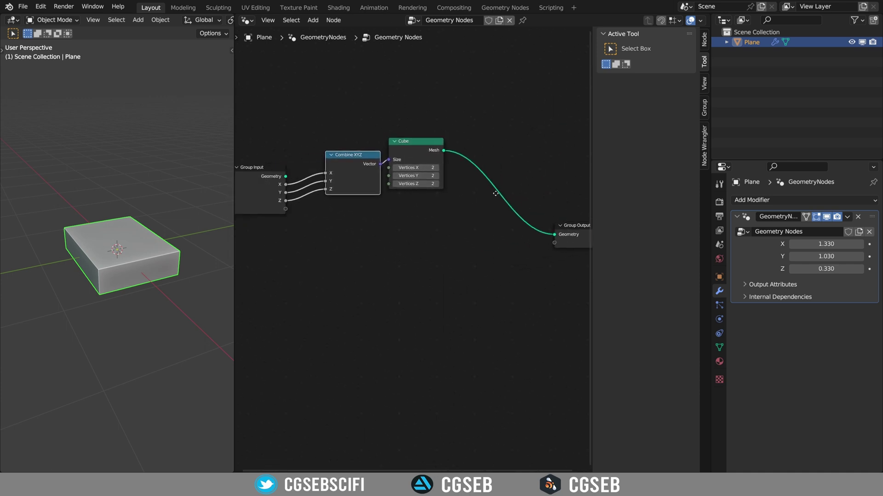
Set the cube's modifier dimensions to X 1, Y 2 and Z 0.05 to form a flat tabletop.
{"action": "middle_click_drag", "start_coordinate": [528, 239], "coordinate": [505, 239]}
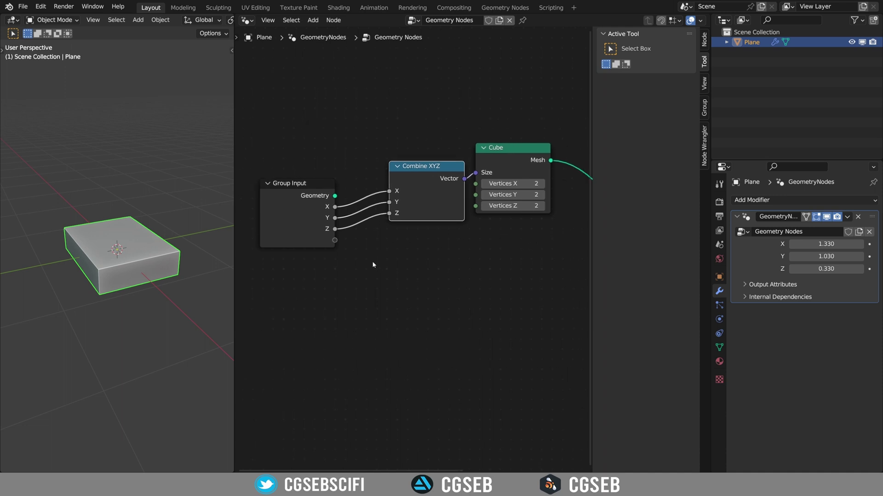
{"action": "double_click", "coordinate": [825, 244]}
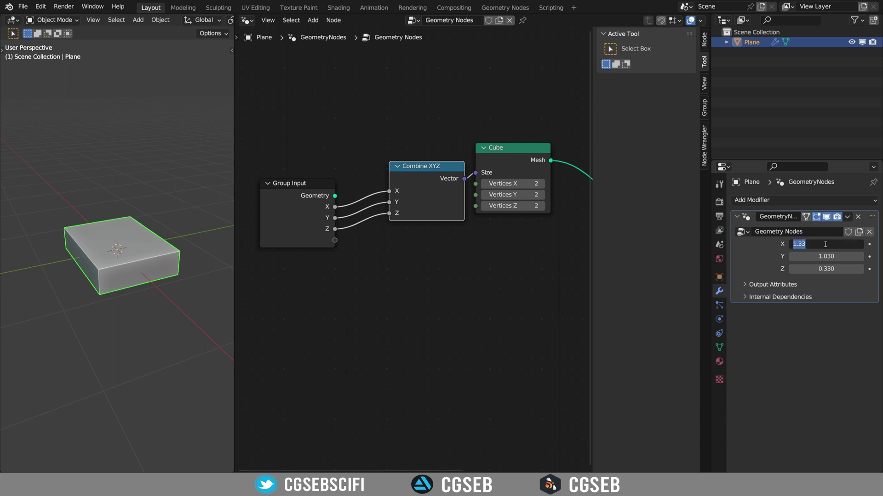
{"action": "type", "text": "1"}
{"action": "key", "text": "Return"}
{"action": "type", "text": "2"}
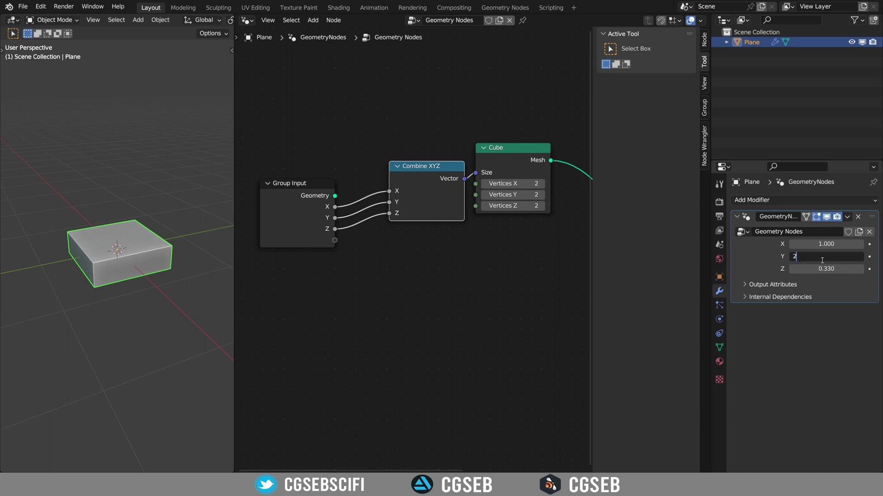
{"action": "key", "text": "Return"}
{"action": "left_click", "coordinate": [829, 270]}
{"action": "left_click_drag", "start_coordinate": [805, 268], "coordinate": [800, 269]}
{"action": "type", "text": "05"}
{"action": "key", "text": "Return"}
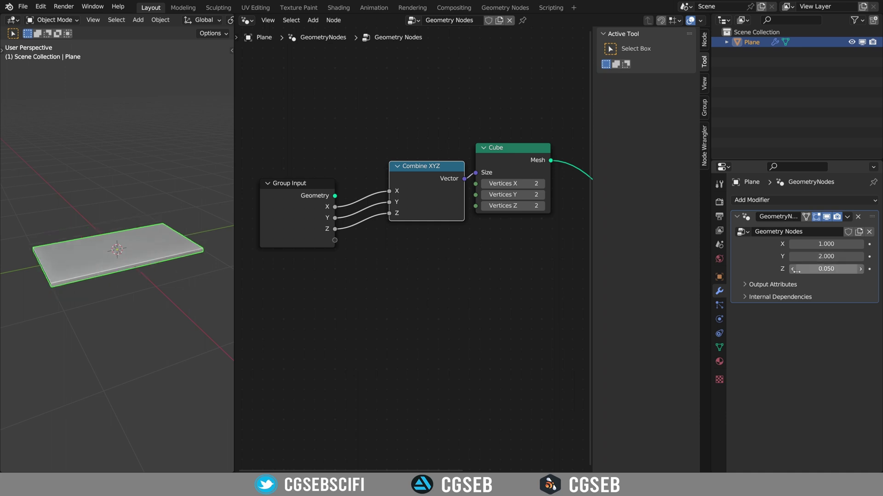
{"action": "mouse_move", "coordinate": [158, 269]}
{"action": "middle_mouse_down"}
{"action": "mouse_move", "coordinate": [184, 260]}
{"action": "mouse_move", "coordinate": [155, 266]}
{"action": "mouse_move", "coordinate": [167, 268]}
{"action": "middle_mouse_up"}
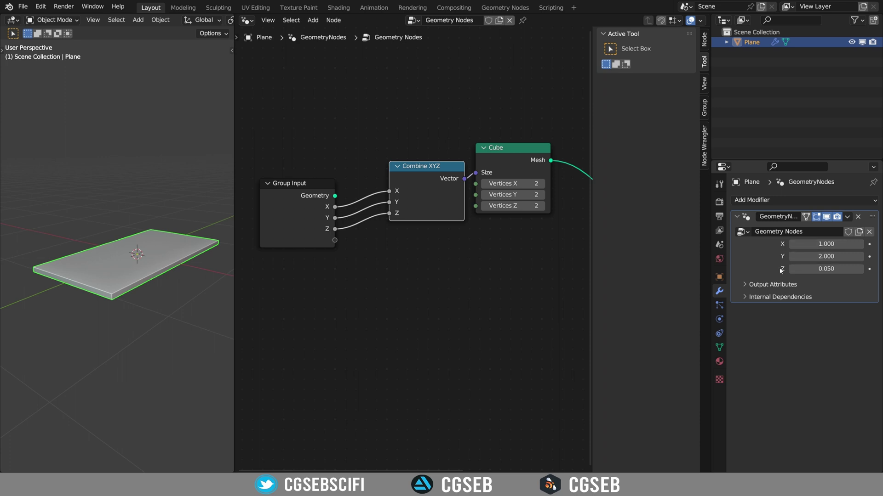
Rename the group inputs X, Y and Z to Top Width, Top Lenght and Top Thickness.
{"action": "left_click", "coordinate": [705, 107]}
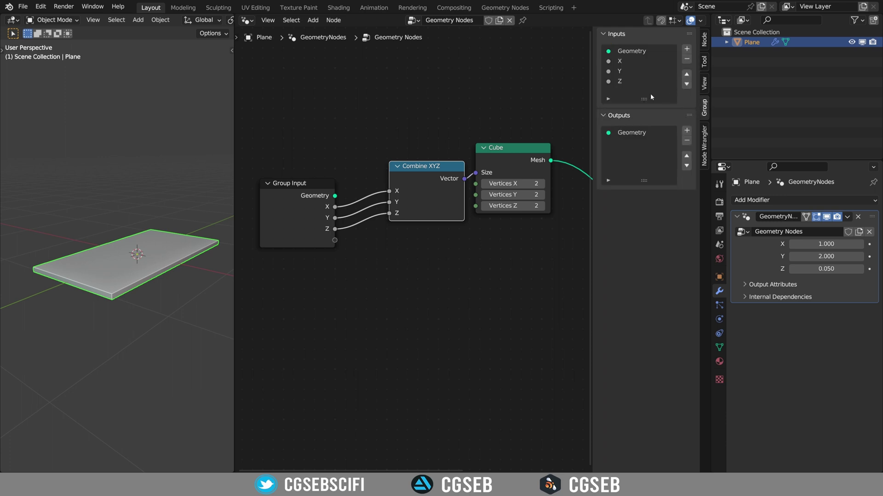
{"action": "left_click", "coordinate": [620, 61]}
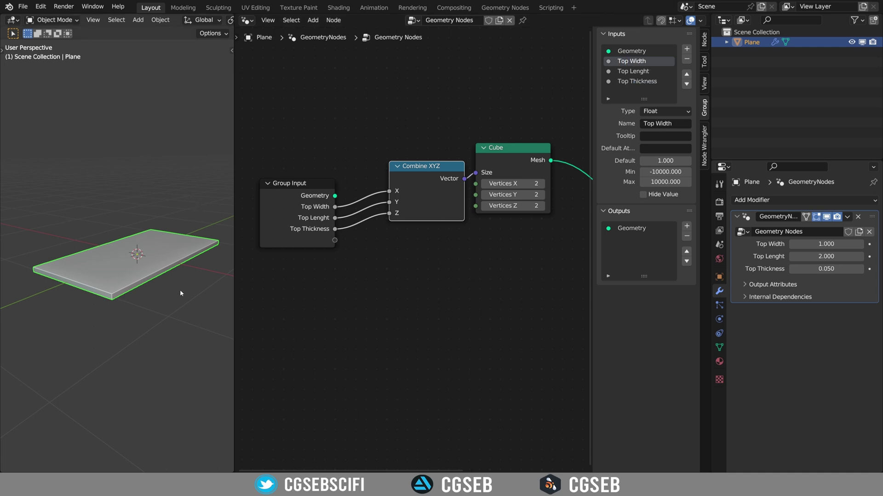
Duplicate the Cube node and place the copy below the Combine XYZ node.
{"action": "scroll", "coordinate": [527, 285], "scroll_direction": "down", "scroll_amount": 2}
{"action": "middle_click_drag", "start_coordinate": [528, 286], "coordinate": [463, 204]}
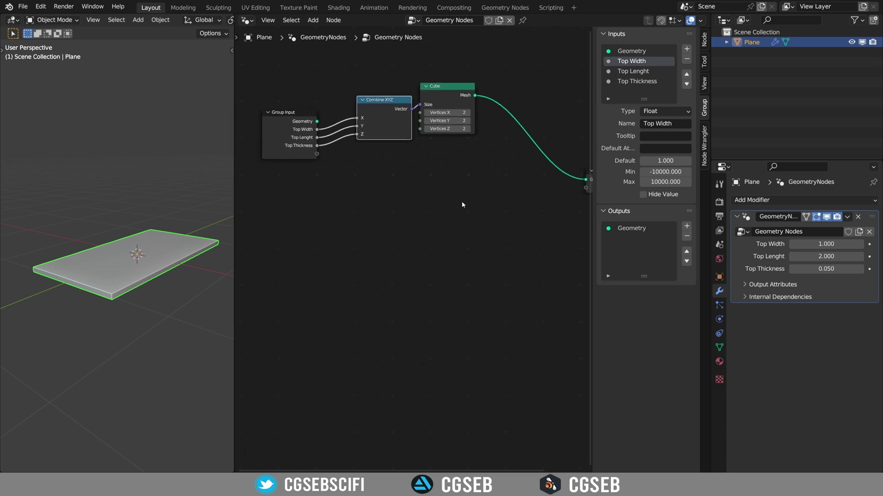
{"action": "left_click", "coordinate": [448, 98]}
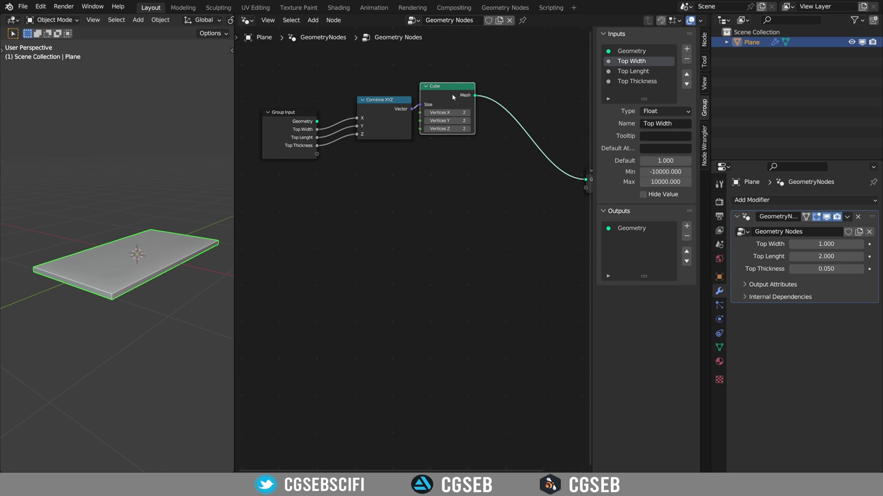
{"action": "key", "text": "shift+d"}
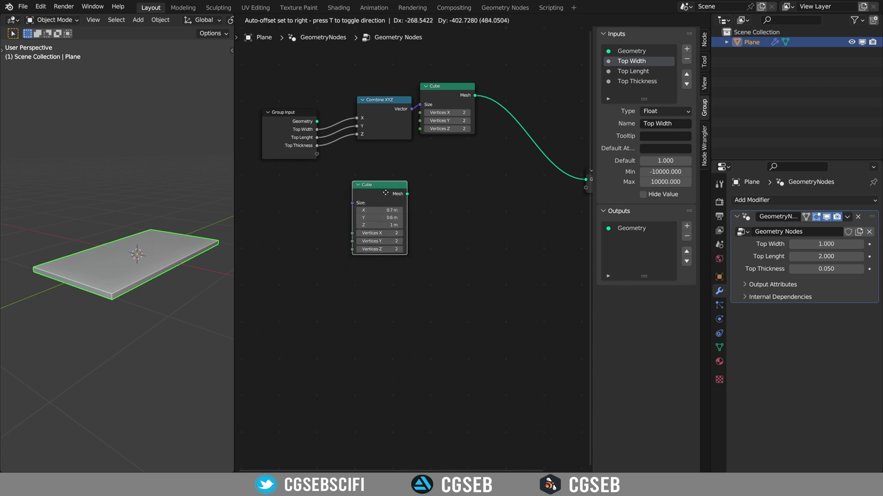
{"action": "left_click", "coordinate": [385, 193]}
{"action": "scroll", "coordinate": [425, 194], "scroll_direction": "up", "scroll_amount": 2}
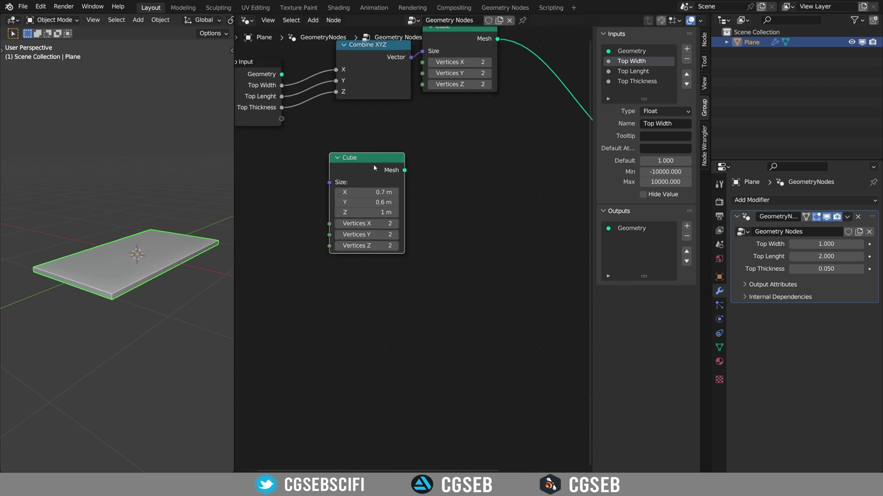
Look up the Node Wrangler add-on in the preferences and check whether it is enabled.
{"action": "left_click", "coordinate": [37, 7]}
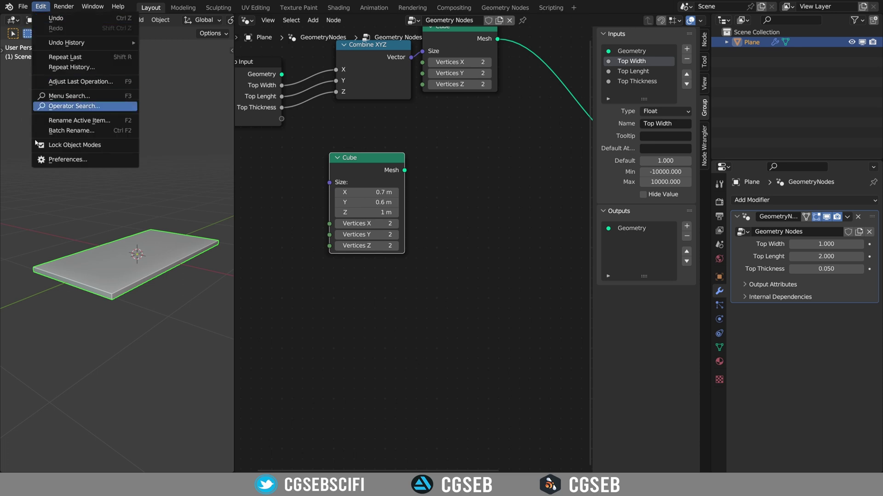
{"action": "left_click", "coordinate": [71, 158]}
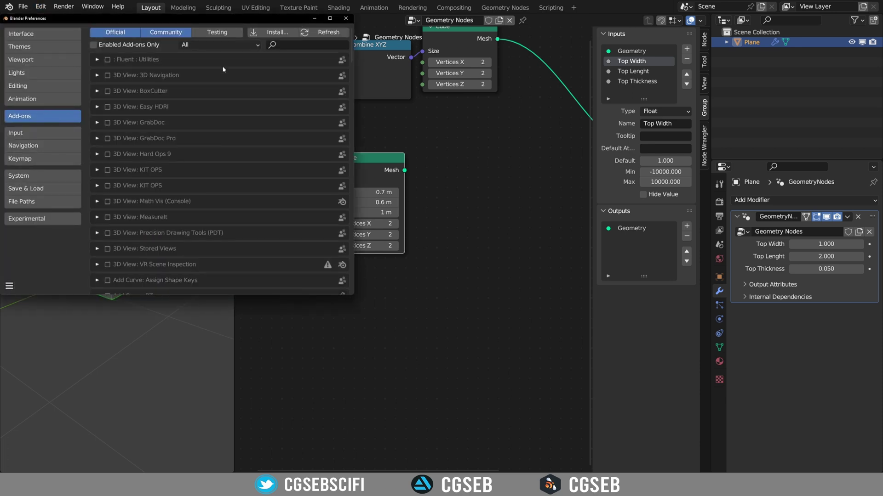
{"action": "type", "text": "wran"}
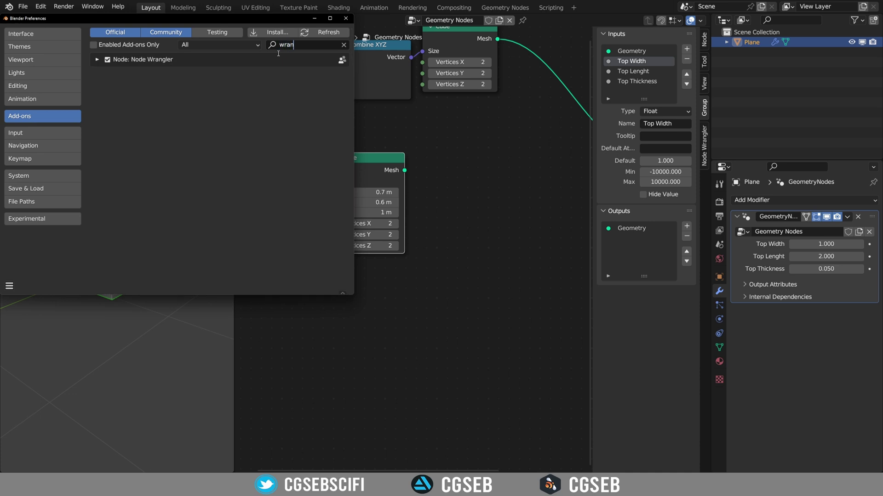
{"action": "left_click", "coordinate": [346, 18]}
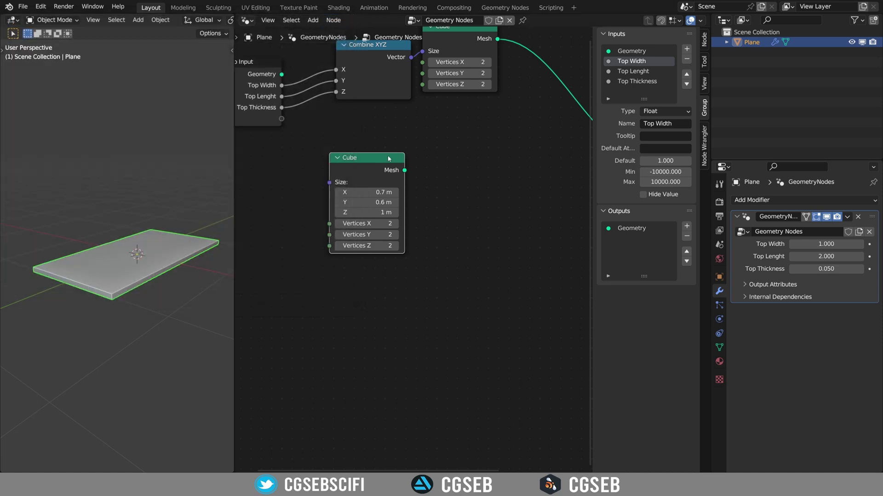
Connect the duplicated Cube node's Mesh output to the Group Output to preview it alone.
{"action": "left_click", "coordinate": [364, 171], "text": "ctrl+shift"}
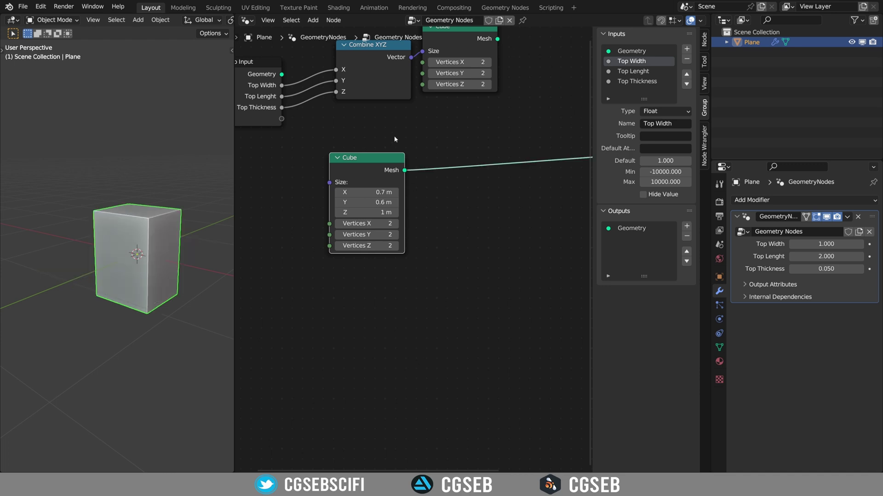
{"action": "scroll", "coordinate": [459, 144], "scroll_direction": "up", "scroll_amount": 3, "text": "shift"}
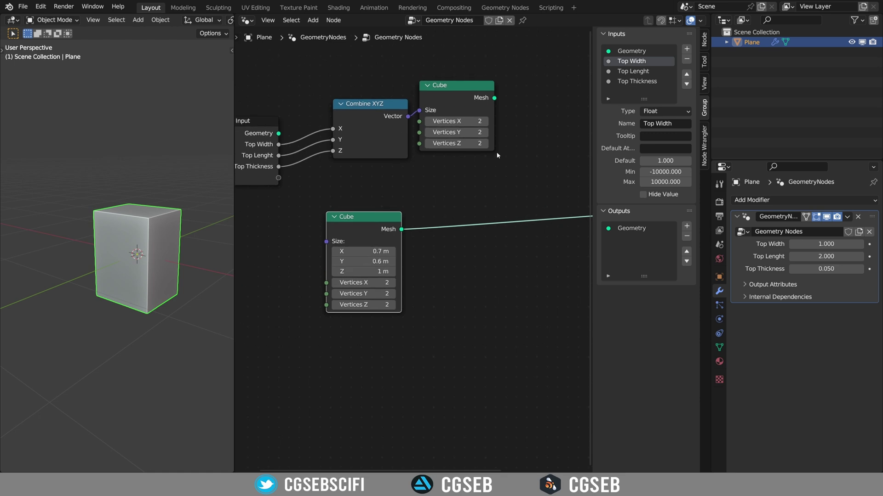
{"action": "middle_click_drag", "start_coordinate": [464, 175], "coordinate": [385, 110]}
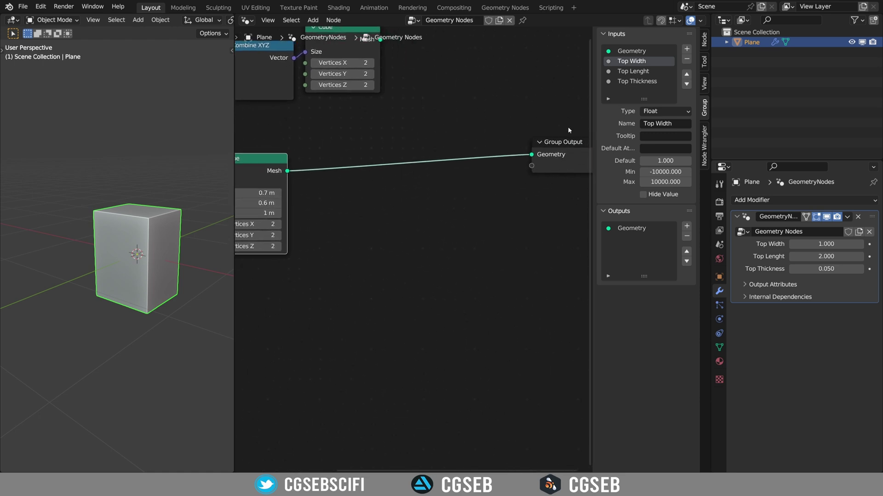
{"action": "middle_click_drag", "start_coordinate": [369, 197], "coordinate": [438, 176]}
Set the duplicated Cube node's size to X 0.05 m, Y 0.05 m and Z 0.7 m for a table leg.
{"action": "scroll", "coordinate": [438, 176], "scroll_direction": "up", "scroll_amount": 2}
{"action": "left_click_drag", "start_coordinate": [424, 179], "coordinate": [398, 179]}
{"action": "left_click", "coordinate": [424, 179]}
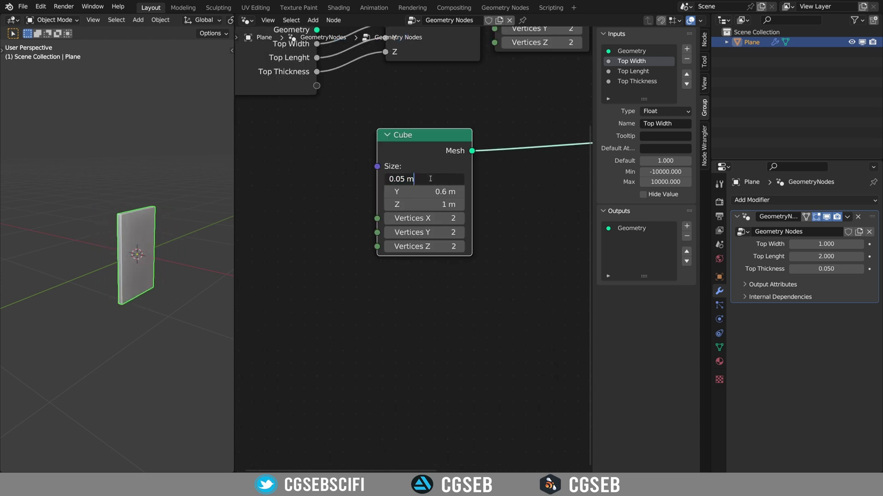
{"action": "key", "text": "Tab"}
{"action": "type", "text": "0.05"}
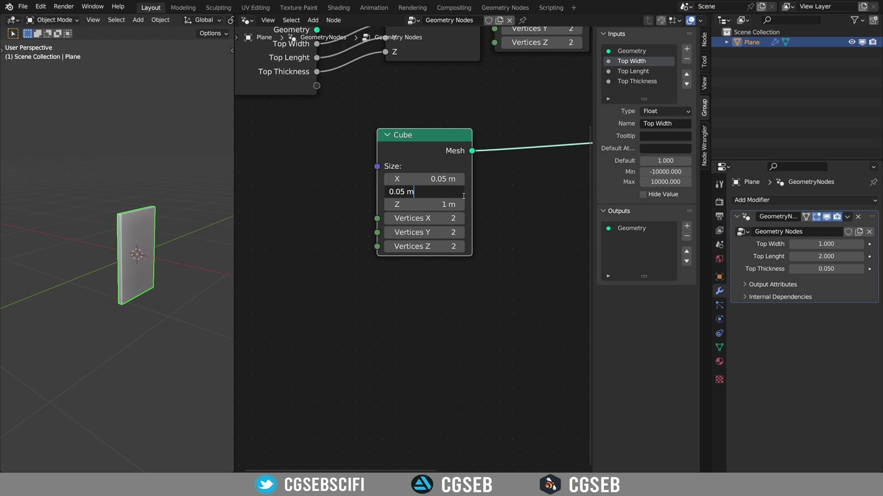
{"action": "key", "text": "Return"}
{"action": "left_click", "coordinate": [409, 205]}
{"action": "type", "text": "0.7"}
{"action": "key", "text": "Return"}
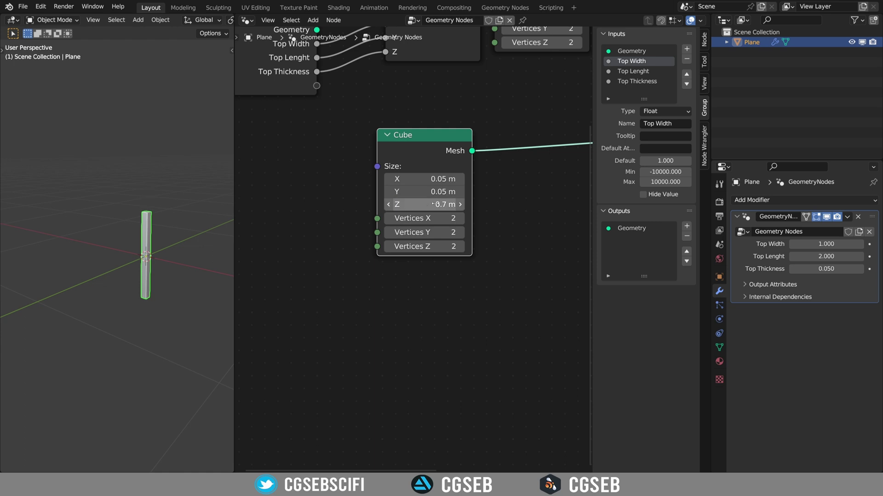
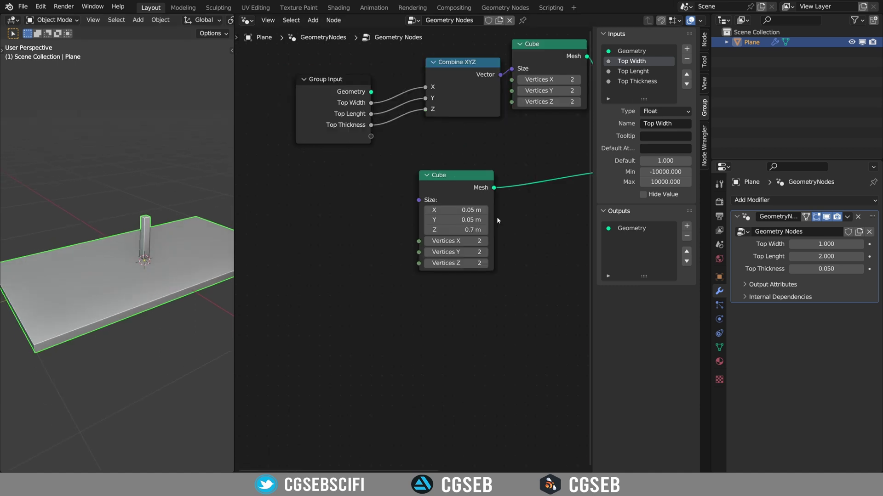
Add a Combine XYZ node beside the leg's Cube node, on its input side.
{"action": "scroll", "coordinate": [417, 245], "scroll_direction": "up", "scroll_amount": 2}
{"action": "key", "text": "shift+a"}
{"action": "left_click", "coordinate": [356, 191]}
{"action": "type", "text": "combine"}
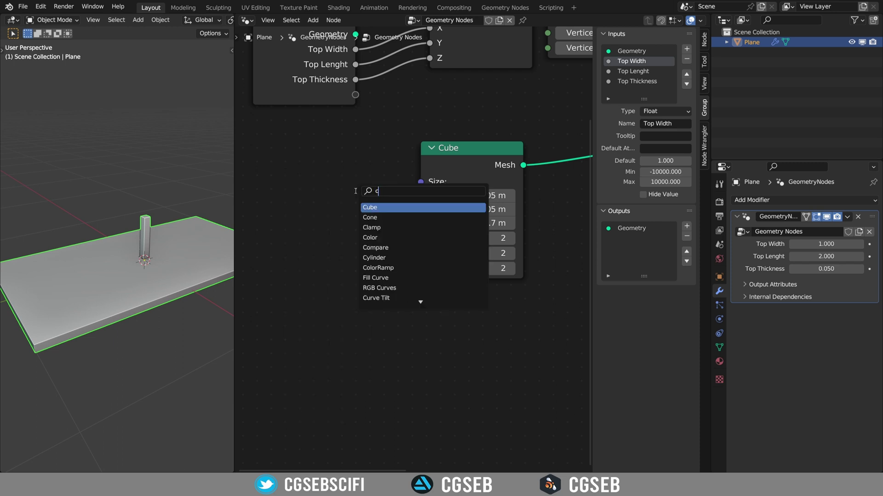
{"action": "key", "text": "Return"}
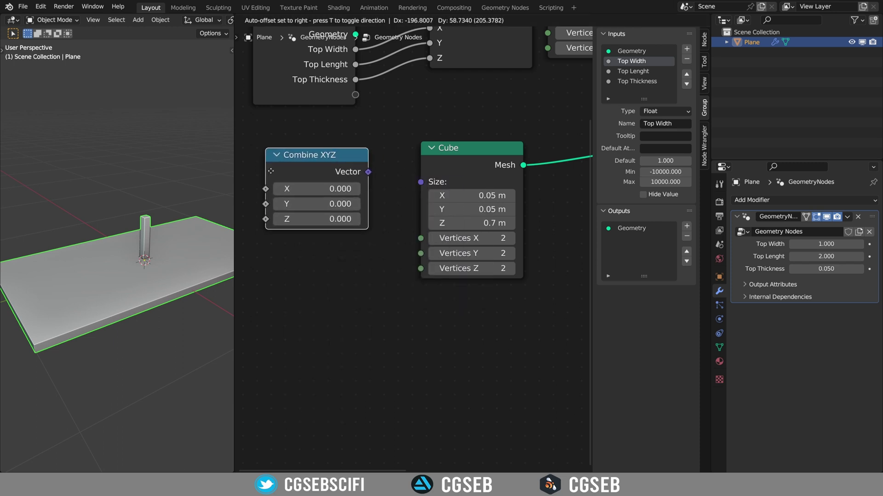
{"action": "left_click", "coordinate": [274, 176]}
Set the new Combine XYZ node to X 0.05, Y 0.05 and Z 0.7 and link its Vector to the leg cube's Size.
{"action": "left_click", "coordinate": [348, 196]}
{"action": "type", "text": ".05"}
{"action": "key", "text": "Return"}
{"action": "key", "text": "ctrl+c"}
{"action": "key", "text": "ctrl+v"}
{"action": "left_click", "coordinate": [344, 229]}
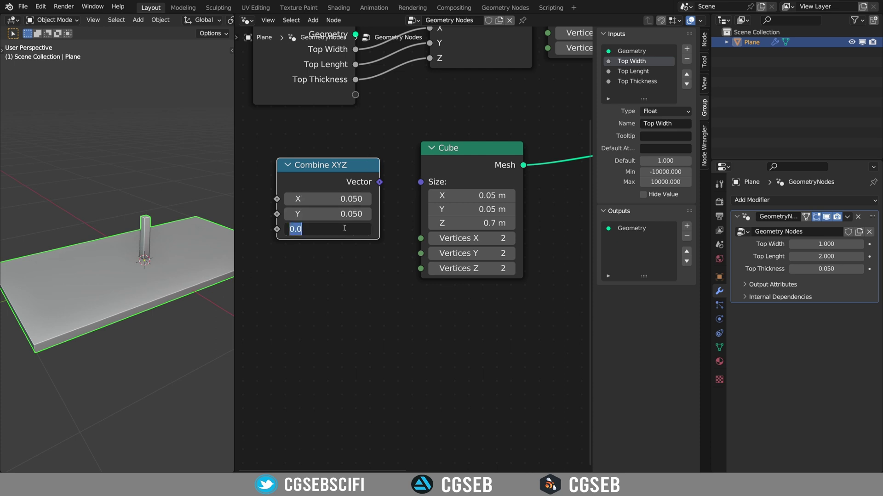
{"action": "type", "text": ".7"}
{"action": "key", "text": "Return"}
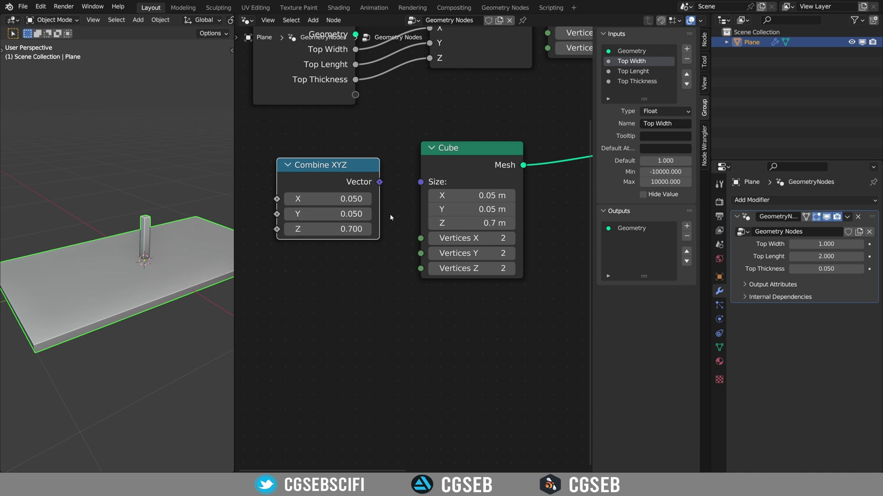
{"action": "left_click_drag", "start_coordinate": [380, 182], "coordinate": [432, 184]}
Move Group Input farther left and drive the leg's X and Y from one shared new Group Input socket.
{"action": "middle_click_drag", "start_coordinate": [373, 148], "coordinate": [504, 167]}
{"action": "left_click_drag", "start_coordinate": [444, 119], "coordinate": [359, 130]}
{"action": "left_click_drag", "start_coordinate": [408, 217], "coordinate": [400, 129]}
{"action": "left_click_drag", "start_coordinate": [408, 232], "coordinate": [350, 149]}
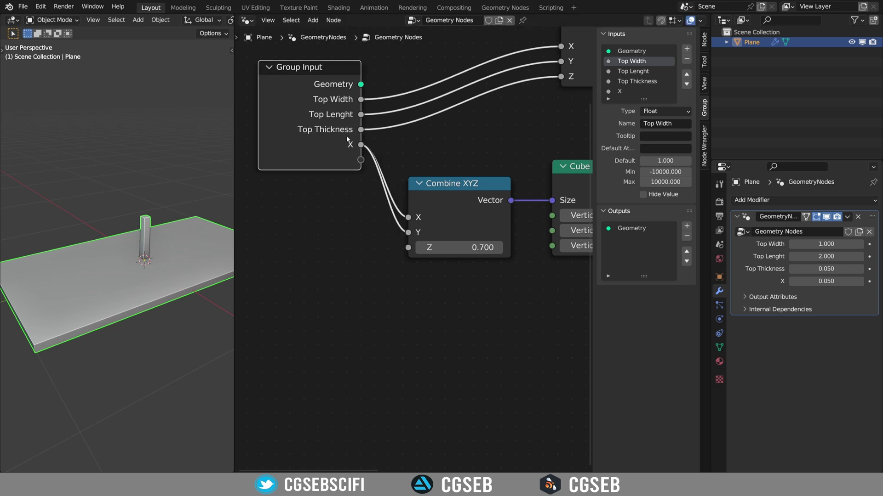
Link the leg's Z to a new Group Input socket and name the two leg inputs Legs size and Legs Height.
{"action": "scroll", "coordinate": [131, 233], "scroll_direction": "up", "scroll_amount": 8}
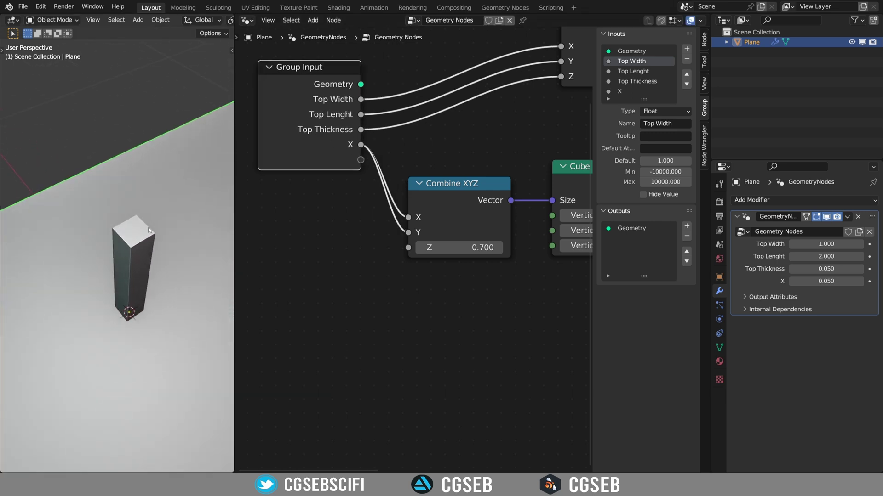
{"action": "left_click_drag", "start_coordinate": [409, 248], "coordinate": [360, 160]}
{"action": "left_click_drag", "start_coordinate": [644, 99], "coordinate": [643, 128]}
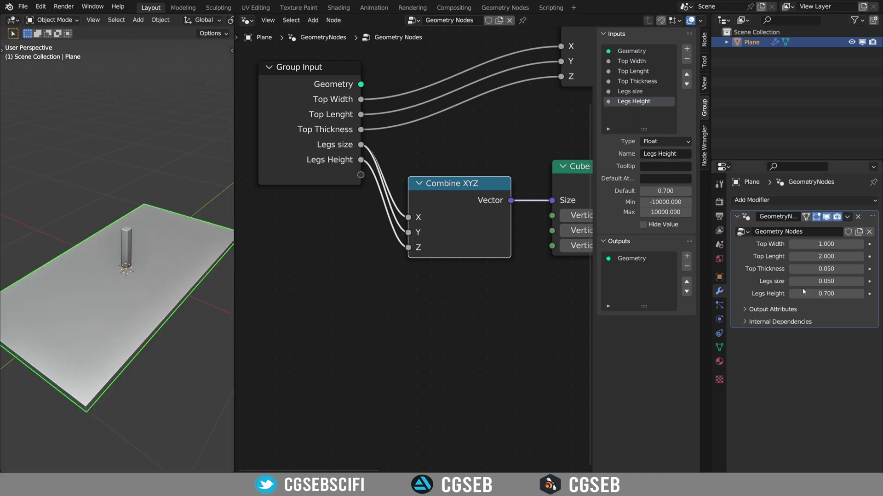
Set Legs size to 0.060 and Legs Height to 0.910 in the modifier.
{"action": "left_click_drag", "start_coordinate": [823, 281], "coordinate": [841, 294]}
{"action": "scroll", "coordinate": [390, 230], "scroll_direction": "down", "scroll_amount": 1}
{"action": "middle_click_drag", "start_coordinate": [152, 230], "coordinate": [129, 242]}
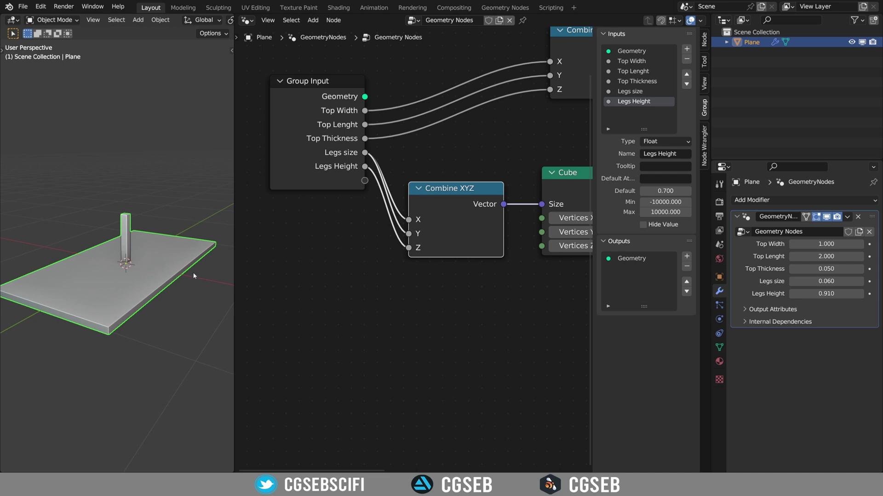
Add a Grid node and place it directly below the leg's Cube node.
{"action": "scroll", "coordinate": [438, 278], "scroll_direction": "right", "scroll_amount": 10}
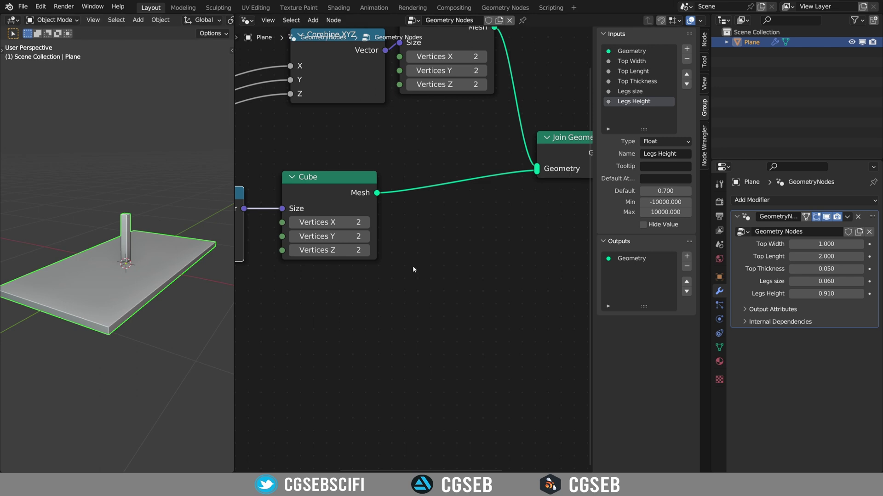
{"action": "key", "text": "shift+a"}
{"action": "mouse_move", "coordinate": [413, 270]}
{"action": "key", "text": "shift+a"}
{"action": "left_click", "coordinate": [437, 247]}
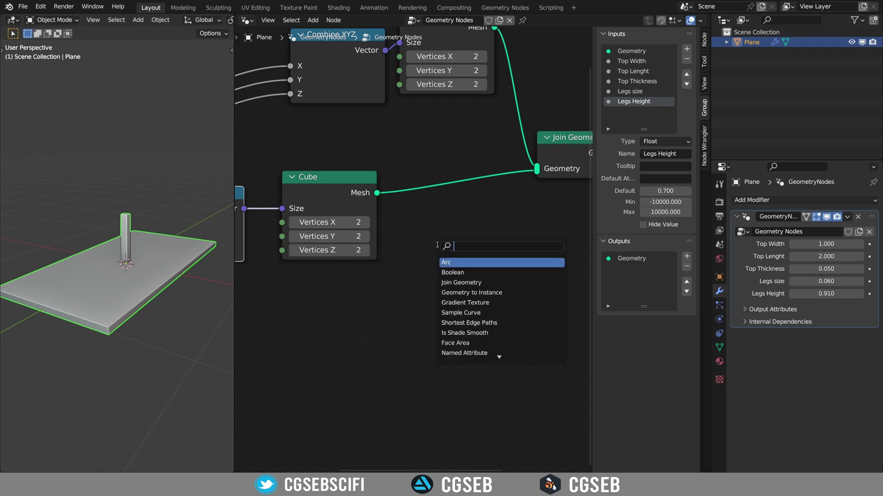
{"action": "type", "text": "gir"}
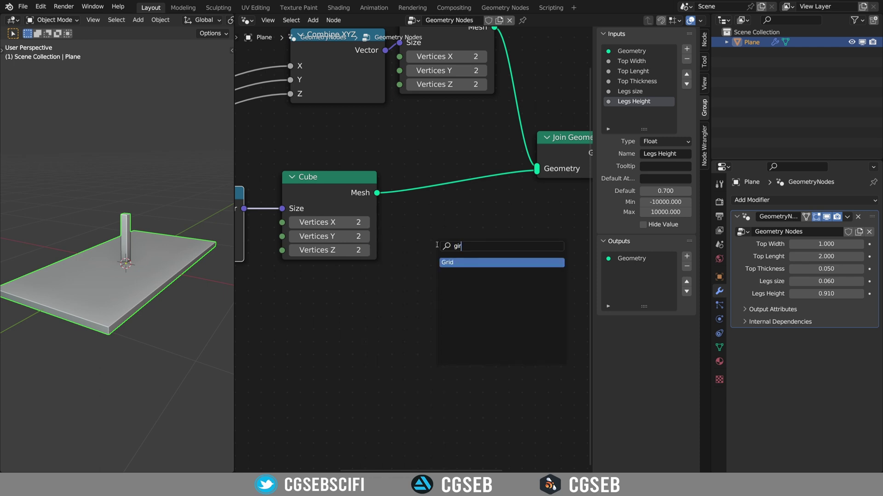
{"action": "key", "text": "Return"}
{"action": "left_click", "coordinate": [286, 289]}
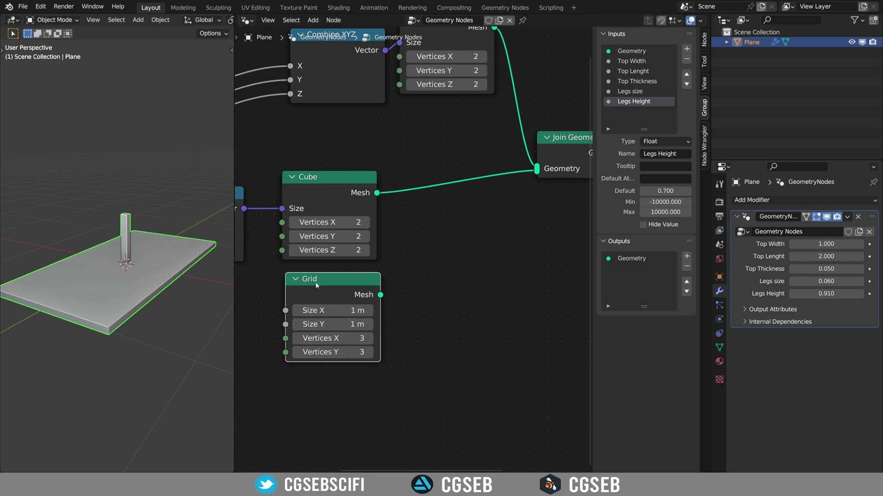
{"action": "middle_click_drag", "start_coordinate": [407, 292], "coordinate": [491, 240]}
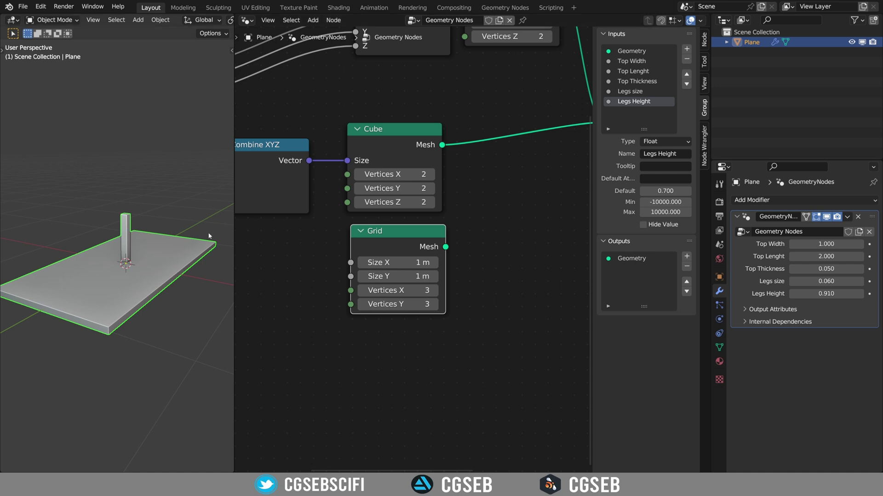
Add an Instance on Points node and place it beside the leg's Cube and Grid nodes.
{"action": "scroll", "coordinate": [463, 265], "scroll_direction": "down", "scroll_amount": 3, "text": "ctrl"}
{"action": "key", "text": "shift+a"}
{"action": "left_click", "coordinate": [464, 229]}
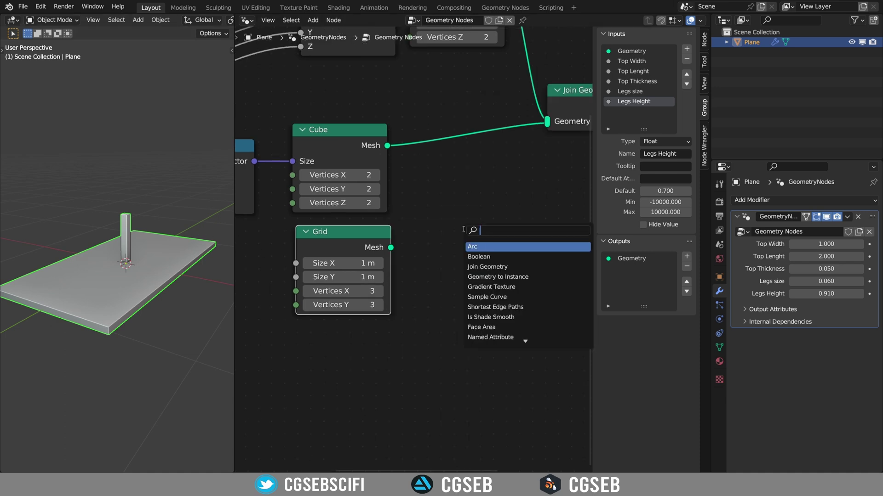
{"action": "type", "text": "ins"}
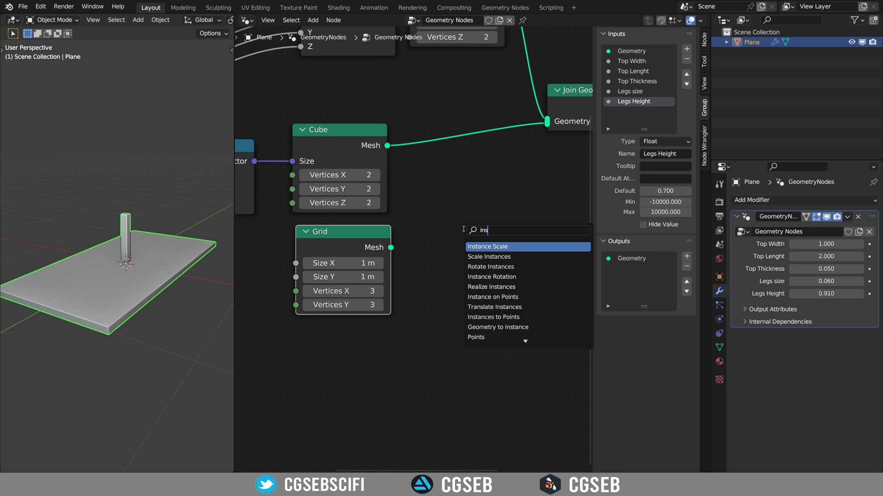
{"action": "left_click", "coordinate": [507, 297]}
{"action": "left_click", "coordinate": [478, 235]}
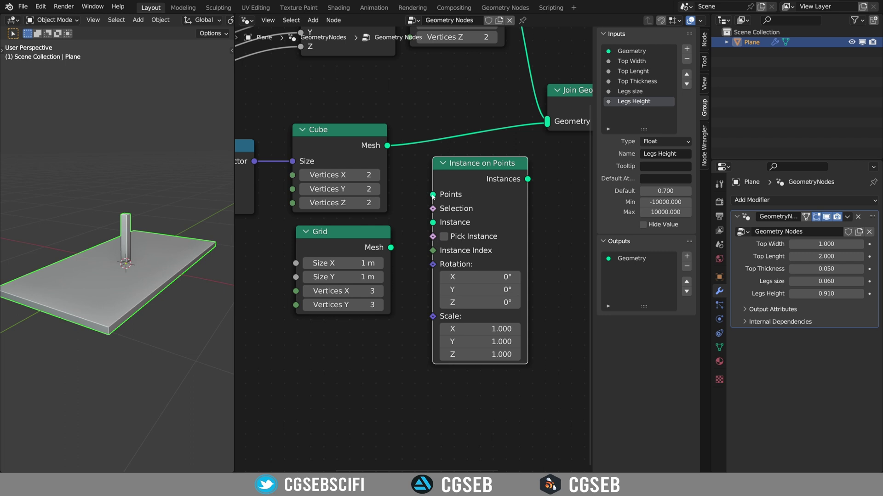
Feed the Grid into Points and the leg's Cube into Instance, and join the instances instead of the Cube's direct output.
{"action": "left_click_drag", "start_coordinate": [391, 247], "coordinate": [433, 194]}
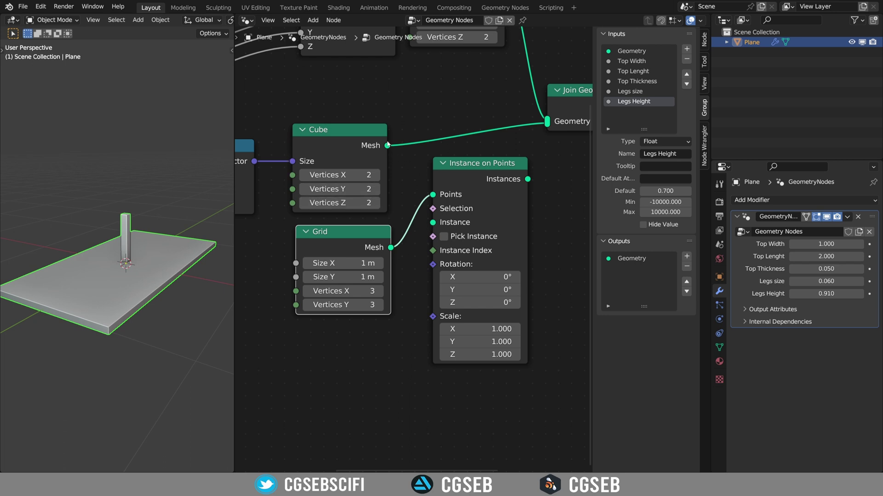
{"action": "left_click_drag", "start_coordinate": [388, 145], "coordinate": [440, 222]}
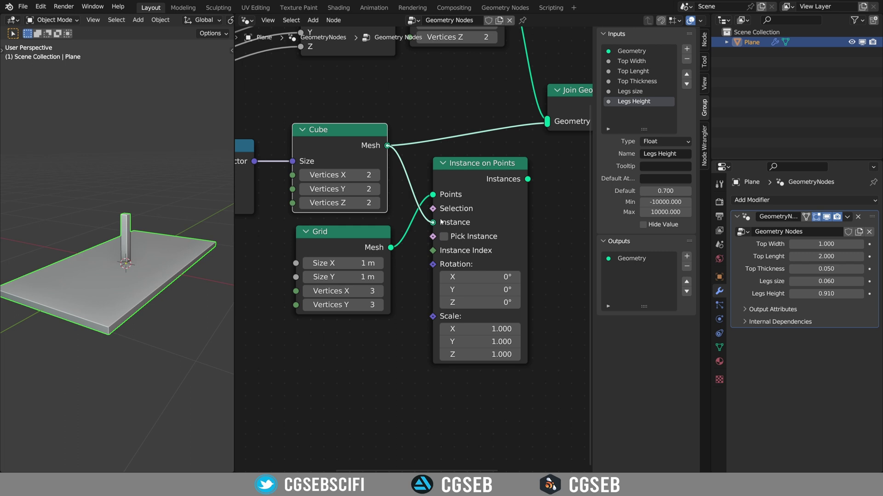
{"action": "mouse_move", "coordinate": [547, 122]}
{"action": "left_mouse_down"}
{"action": "mouse_move", "coordinate": [459, 138]}
{"action": "mouse_move", "coordinate": [533, 166]}
{"action": "mouse_move", "coordinate": [548, 121]}
{"action": "left_mouse_up"}
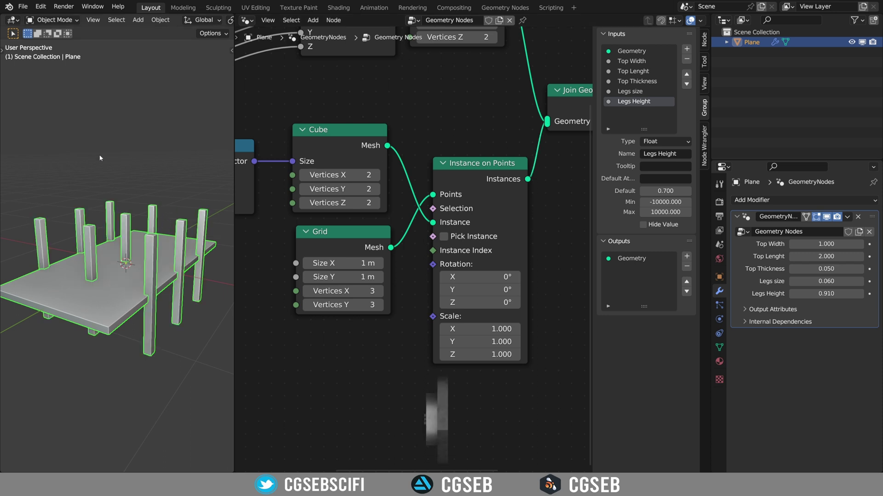
Set the Grid to Size X 0.8 m and Size Y 1.2 m, with 2 vertices in both X and Y.
{"action": "middle_click_drag", "start_coordinate": [362, 295], "coordinate": [403, 281]}
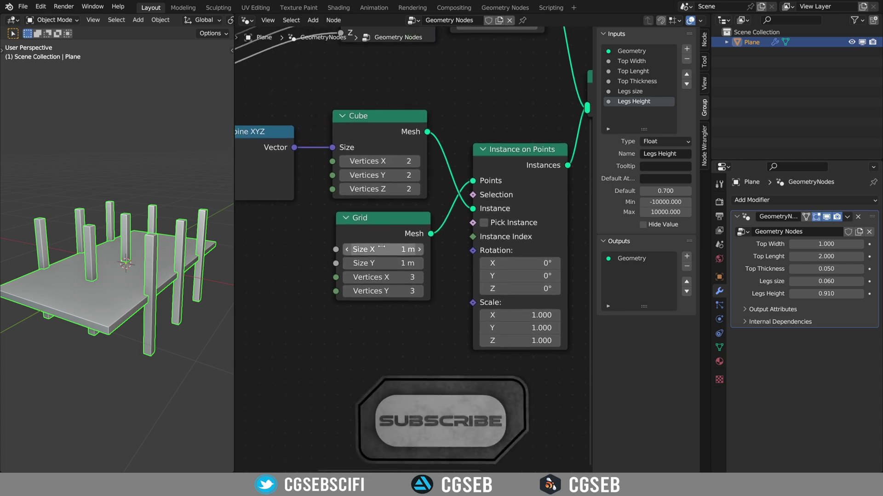
{"action": "mouse_move", "coordinate": [366, 249]}
{"action": "left_mouse_down"}
{"action": "mouse_move", "coordinate": [412, 249]}
{"action": "mouse_move", "coordinate": [357, 249]}
{"action": "mouse_move", "coordinate": [384, 263]}
{"action": "mouse_move", "coordinate": [371, 263]}
{"action": "left_mouse_up"}
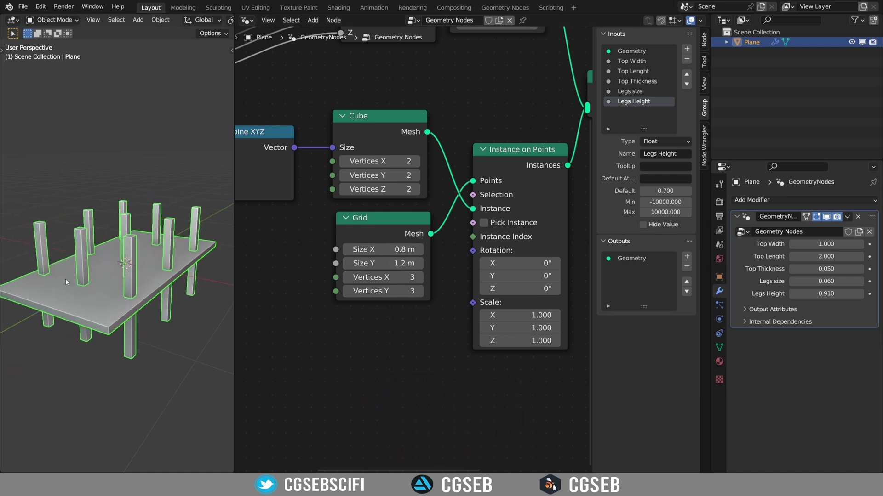
{"action": "mouse_move", "coordinate": [395, 278]}
{"action": "left_mouse_down"}
{"action": "mouse_move", "coordinate": [384, 277]}
{"action": "mouse_move", "coordinate": [400, 291]}
{"action": "mouse_move", "coordinate": [423, 291]}
{"action": "mouse_move", "coordinate": [384, 291]}
{"action": "left_mouse_up"}
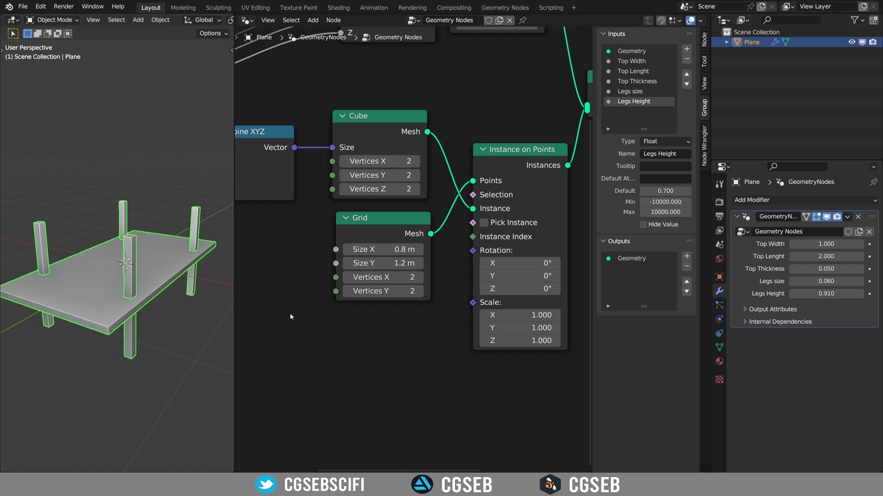
Set Top Width to 1.160 and Top Lenght to 1.970 in the modifier.
{"action": "middle_click_drag", "start_coordinate": [290, 317], "coordinate": [345, 303]}
{"action": "middle_click_drag", "start_coordinate": [165, 303], "coordinate": [171, 267]}
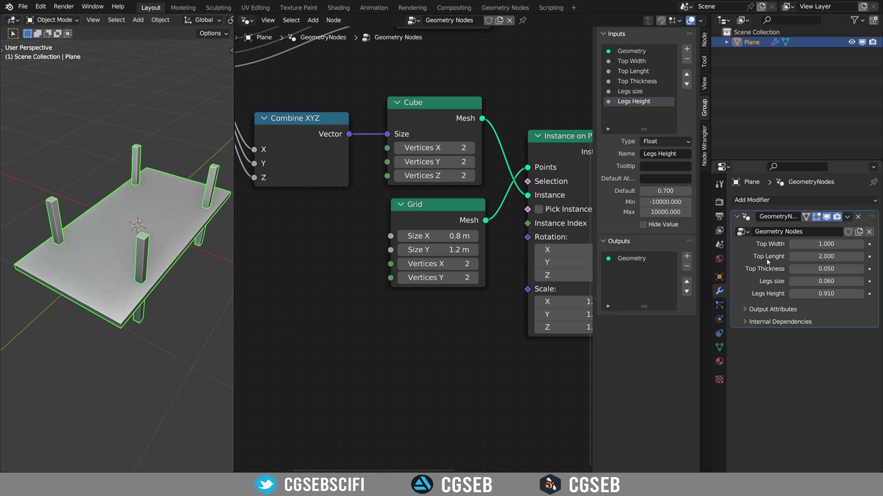
{"action": "mouse_move", "coordinate": [825, 243]}
{"action": "left_mouse_down"}
{"action": "mouse_move", "coordinate": [840, 243]}
{"action": "mouse_move", "coordinate": [826, 256]}
{"action": "mouse_move", "coordinate": [845, 256]}
{"action": "mouse_move", "coordinate": [827, 257]}
{"action": "left_mouse_up"}
Add another Group Input node and place it below Combine XYZ, beside the Grid.
{"action": "middle_click_drag", "start_coordinate": [289, 264], "coordinate": [373, 211]}
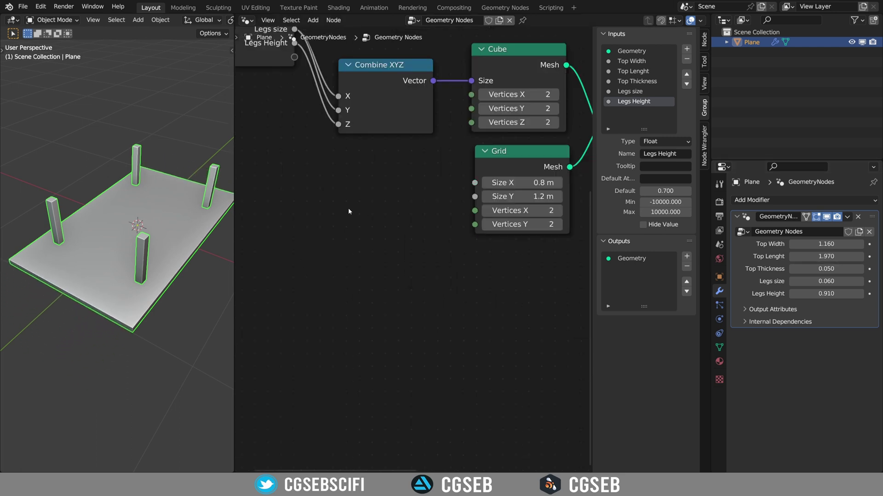
{"action": "key", "text": "shift+a"}
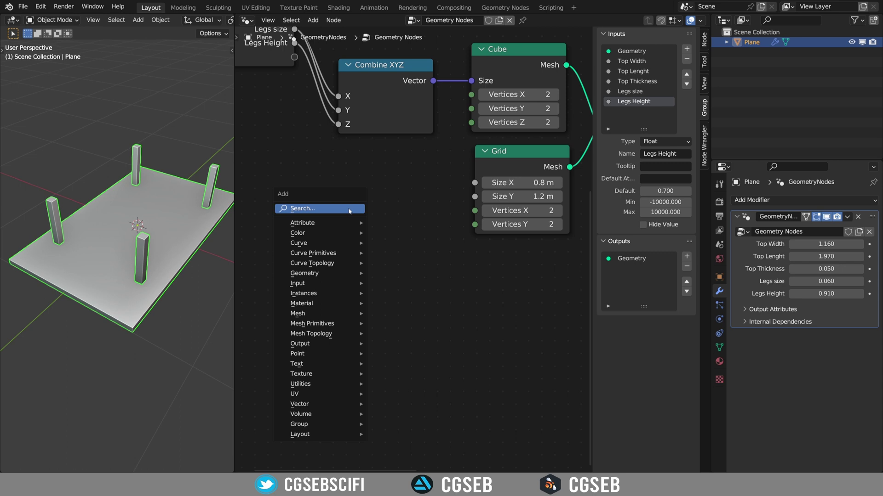
{"action": "left_click", "coordinate": [349, 209]}
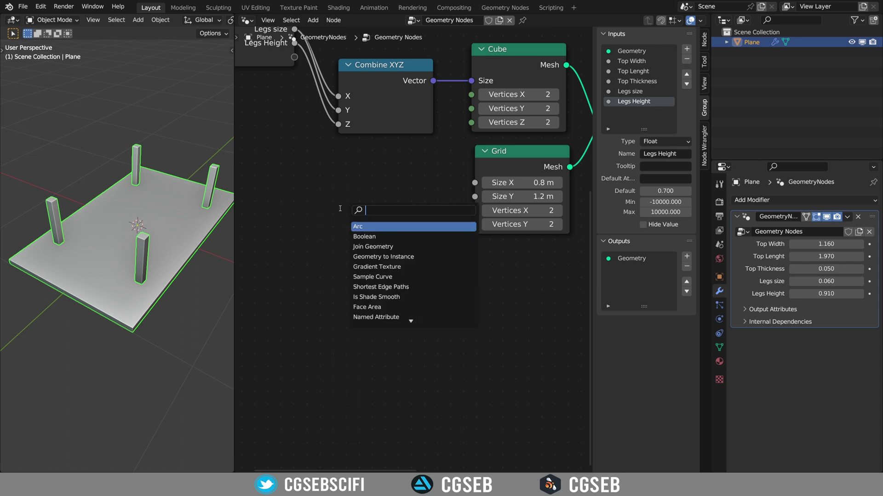
{"action": "type", "text": "inpo"}
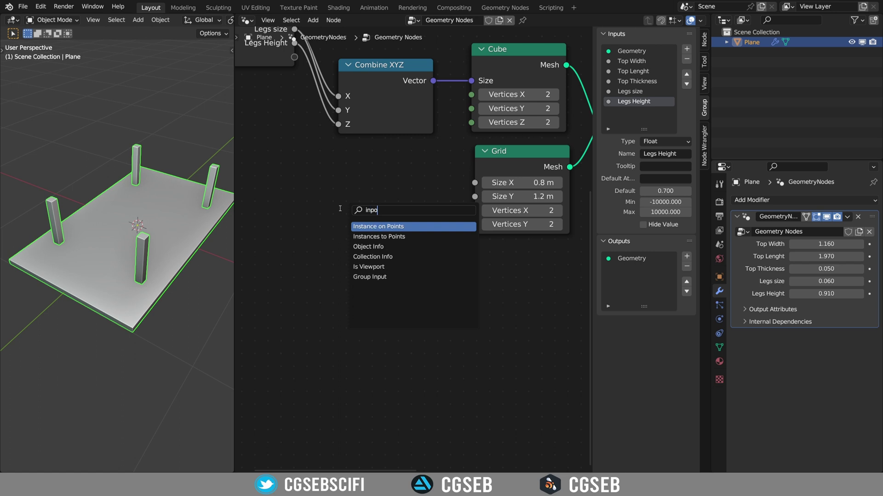
{"action": "key", "text": "BackSpace"}
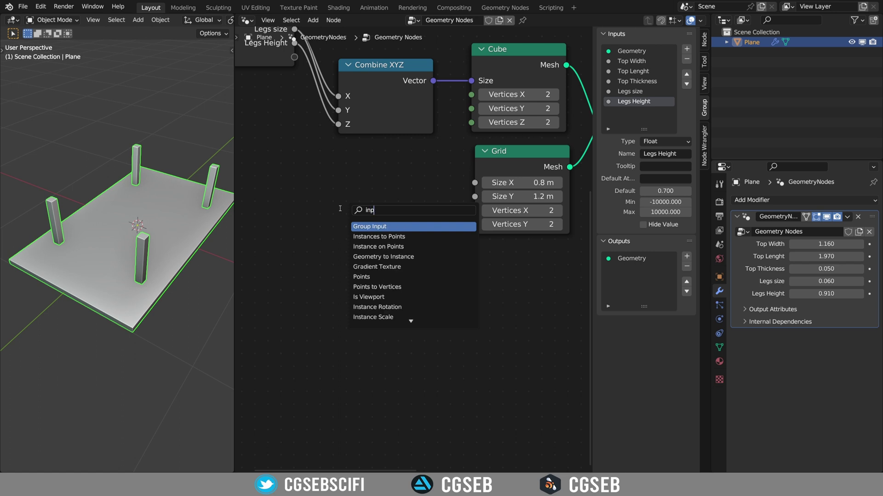
{"action": "left_click", "coordinate": [383, 226]}
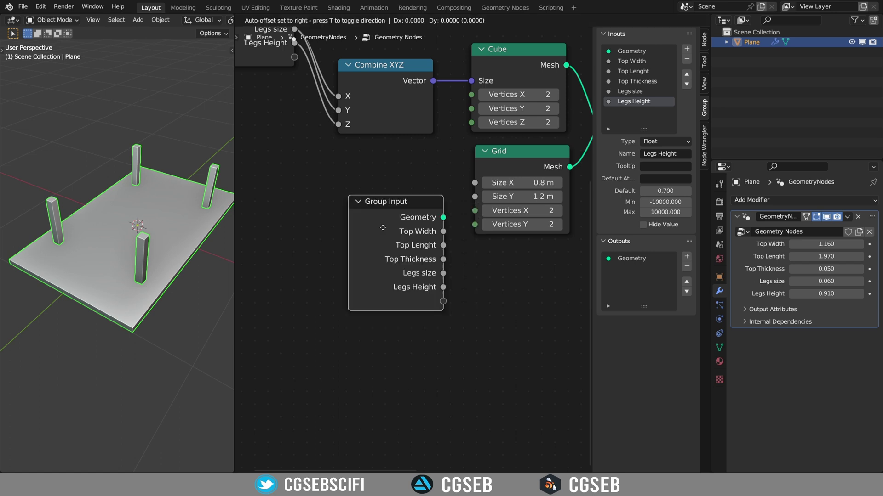
{"action": "left_click", "coordinate": [304, 183]}
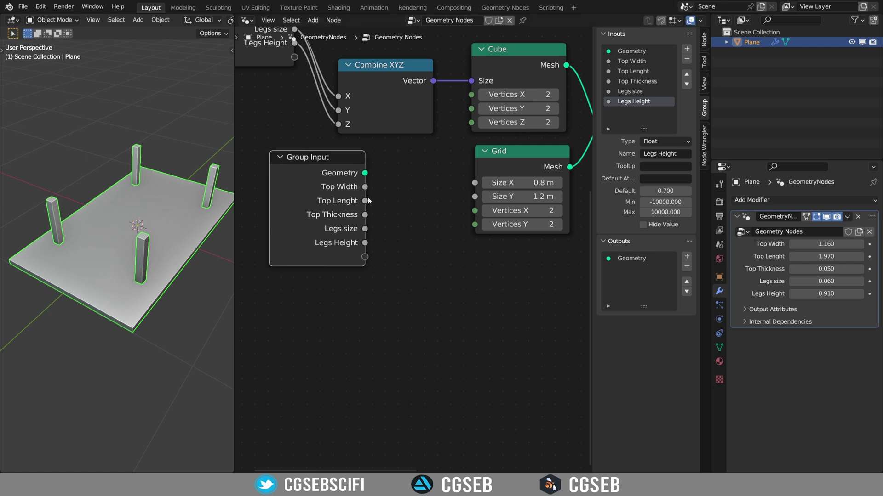
Link Top Width to the Grid's Size X and Top Lenght to Size Y, and inspect the legs at the tabletop corners.
{"action": "left_click_drag", "start_coordinate": [365, 187], "coordinate": [476, 183]}
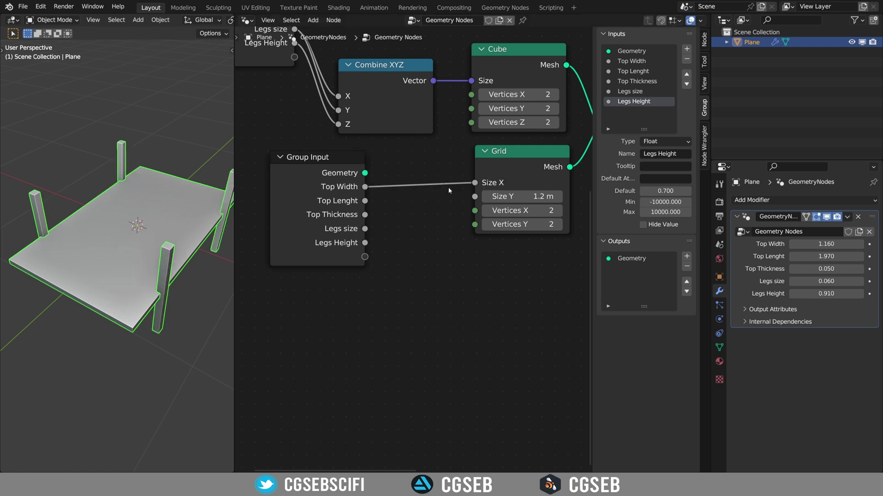
{"action": "left_click_drag", "start_coordinate": [365, 201], "coordinate": [477, 196]}
{"action": "scroll", "coordinate": [100, 224], "scroll_direction": "down", "scroll_amount": 3}
{"action": "middle_click_drag", "start_coordinate": [100, 225], "coordinate": [158, 225]}
{"action": "scroll", "coordinate": [157, 226], "scroll_direction": "up", "scroll_amount": 8}
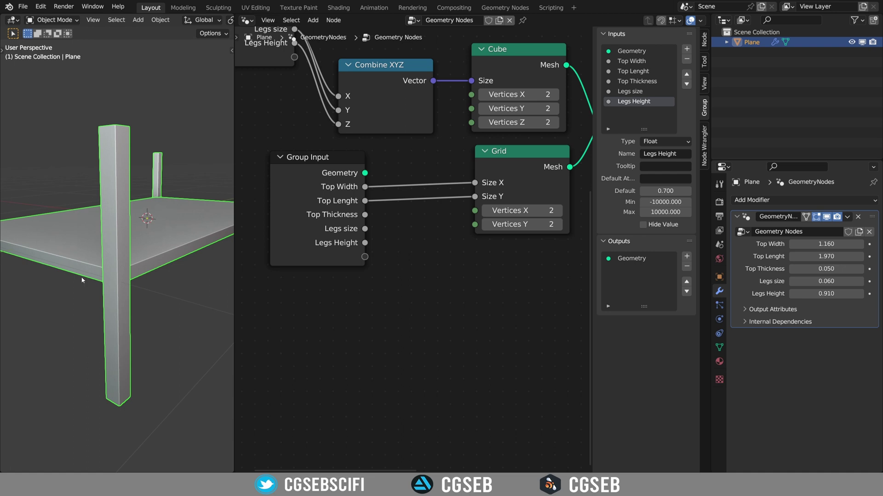
{"action": "mouse_move", "coordinate": [126, 268]}
{"action": "middle_mouse_down"}
{"action": "mouse_move", "coordinate": [55, 239]}
{"action": "mouse_move", "coordinate": [109, 258]}
{"action": "mouse_move", "coordinate": [102, 256]}
{"action": "mouse_move", "coordinate": [138, 251]}
{"action": "mouse_move", "coordinate": [160, 269]}
{"action": "middle_mouse_up"}
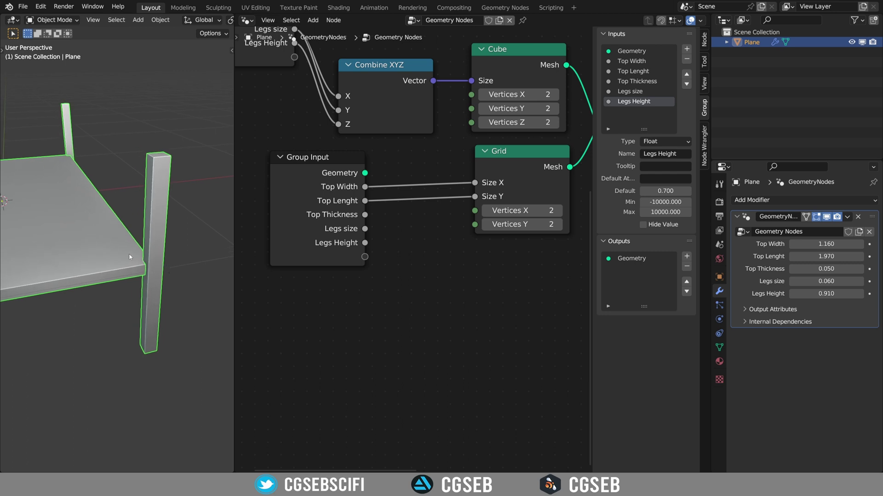
{"action": "scroll", "coordinate": [130, 257], "scroll_direction": "up", "scroll_amount": 2}
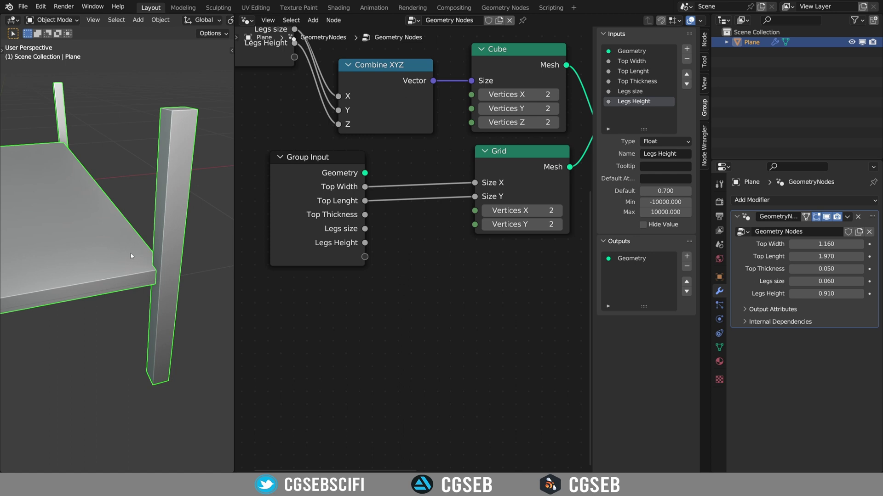
Add a Math node set to Subtract and place it between the new Group Input and the Grid.
{"action": "middle_click_drag", "start_coordinate": [397, 280], "coordinate": [404, 203]}
{"action": "key", "text": "shift+a"}
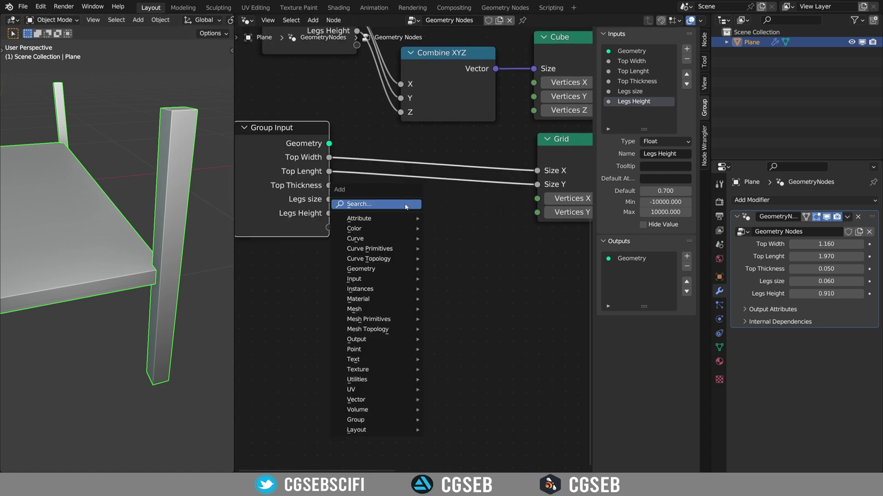
{"action": "left_click", "coordinate": [406, 205]}
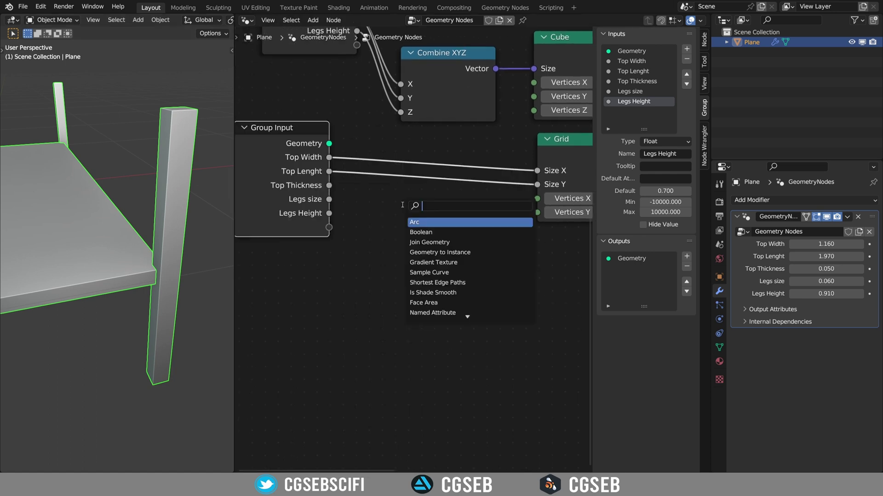
{"action": "type", "text": "math"}
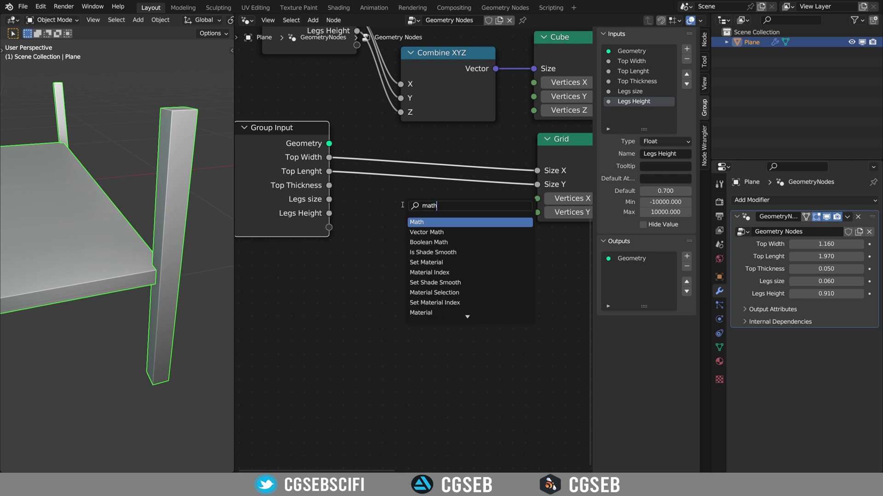
{"action": "key", "text": "Return"}
{"action": "left_click", "coordinate": [357, 200]}
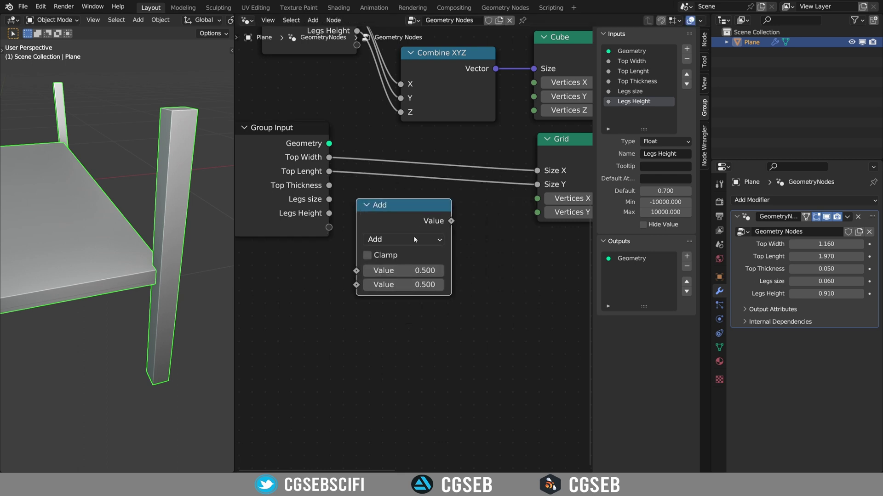
{"action": "left_click", "coordinate": [414, 239]}
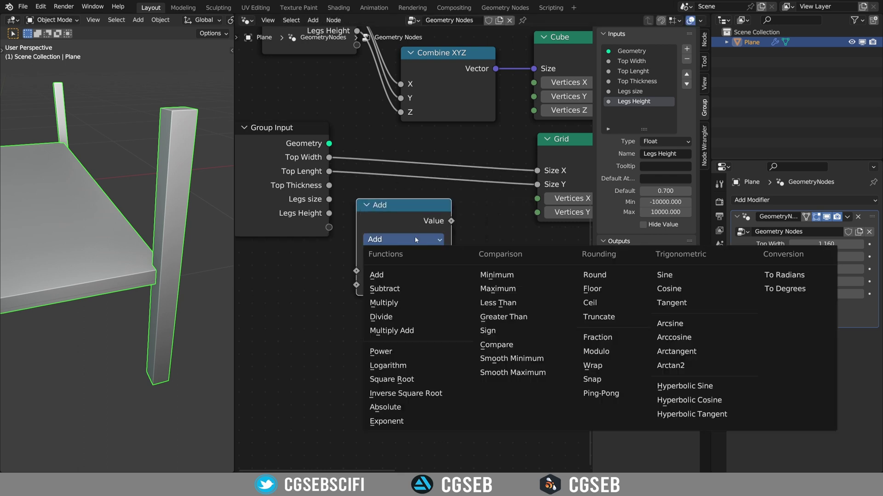
{"action": "left_click", "coordinate": [393, 289]}
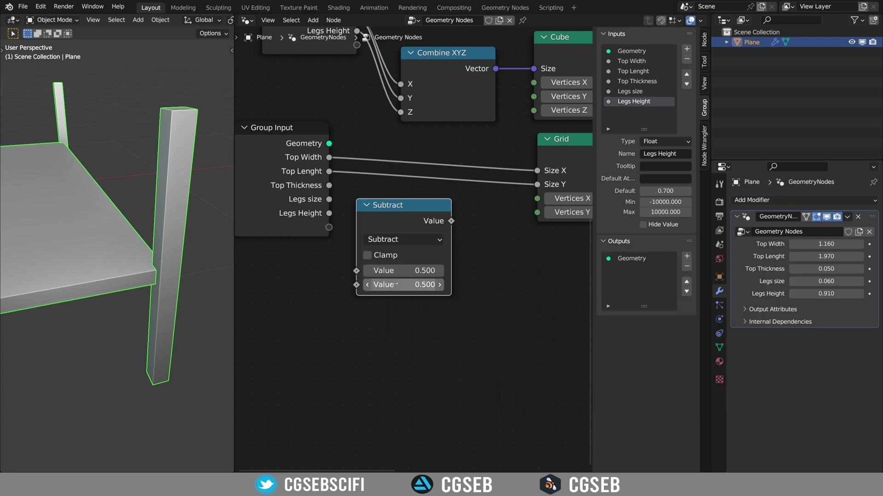
{"action": "left_click_drag", "start_coordinate": [455, 223], "coordinate": [475, 215]}
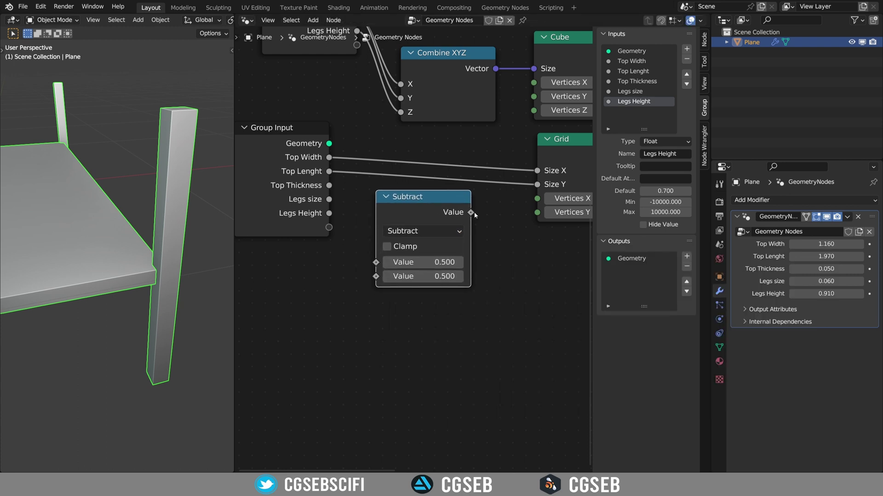
Route Top Width through the Subtract node into the Grid's Size X and subtract 0.130.
{"action": "left_click_drag", "start_coordinate": [332, 155], "coordinate": [388, 262]}
{"action": "left_click_drag", "start_coordinate": [471, 212], "coordinate": [536, 174]}
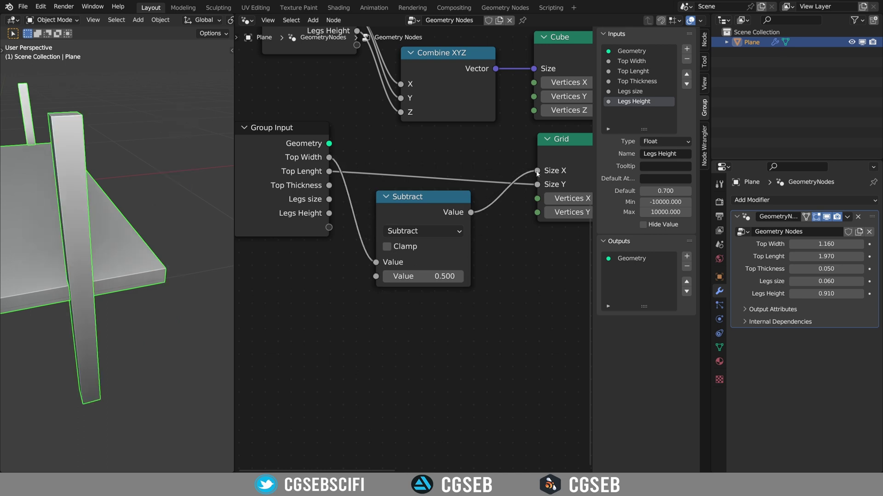
{"action": "mouse_move", "coordinate": [423, 276]}
{"action": "left_mouse_down"}
{"action": "mouse_move", "coordinate": [382, 276]}
{"action": "mouse_move", "coordinate": [419, 276]}
{"action": "mouse_move", "coordinate": [397, 276]}
{"action": "mouse_move", "coordinate": [407, 276]}
{"action": "left_mouse_up"}
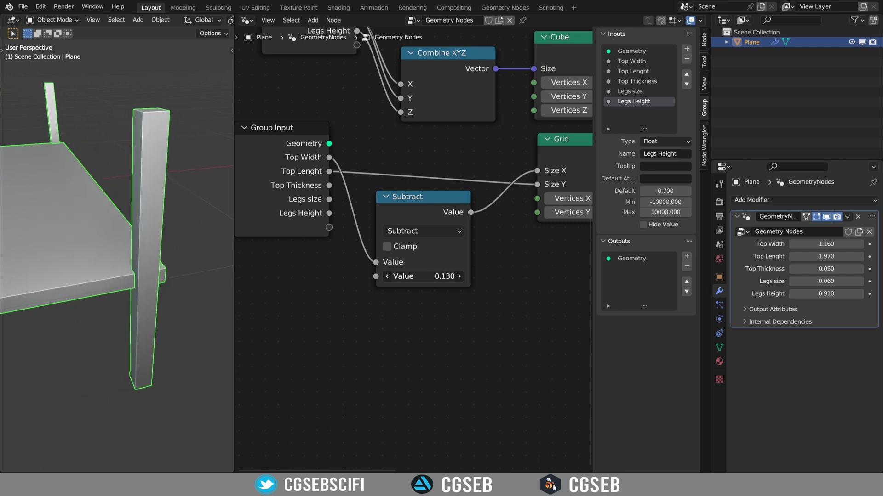
Duplicate the Subtract node below the original and route Top Lenght through the copy into the Grid's Size Y.
{"action": "left_click", "coordinate": [425, 211]}
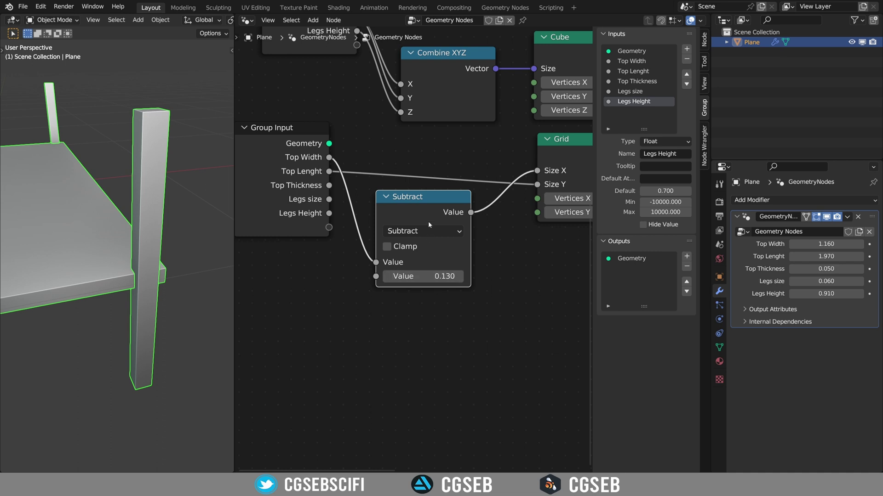
{"action": "key", "text": "shift+d"}
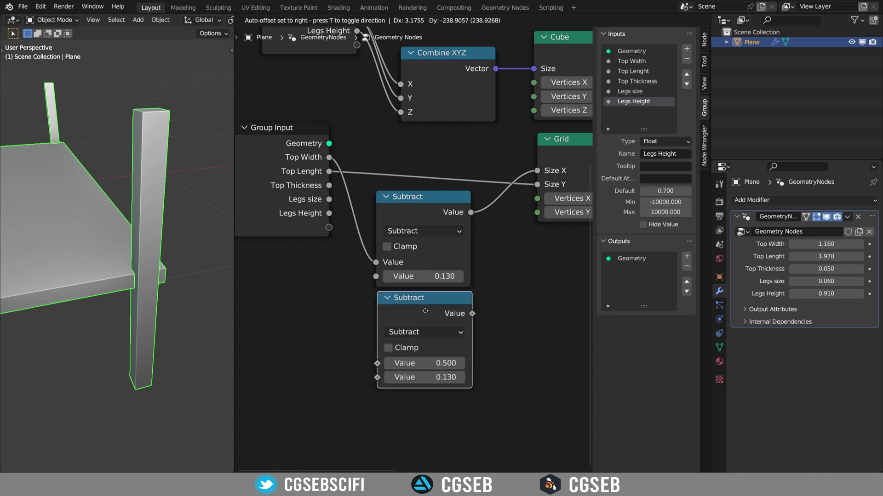
{"action": "left_click", "coordinate": [425, 313]}
{"action": "left_click_drag", "start_coordinate": [329, 171], "coordinate": [377, 363]}
{"action": "left_click_drag", "start_coordinate": [475, 314], "coordinate": [547, 186]}
{"action": "middle_click_drag", "start_coordinate": [101, 197], "coordinate": [76, 233]}
{"action": "scroll", "coordinate": [131, 212], "scroll_direction": "up", "scroll_amount": 5}
{"action": "middle_click_drag", "start_coordinate": [148, 247], "coordinate": [125, 245]}
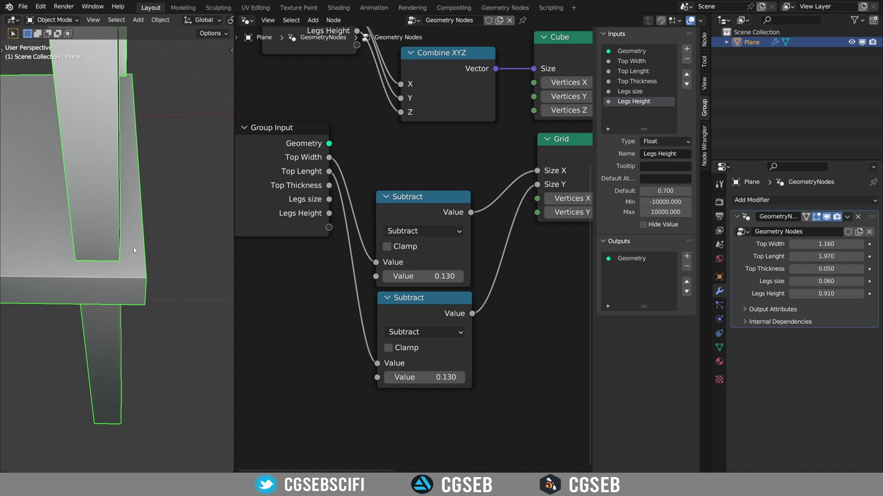
Expose the second Value of both Subtract nodes as one shared group input and set it to 0.080 in the modifier.
{"action": "middle_click_drag", "start_coordinate": [466, 291], "coordinate": [507, 244]}
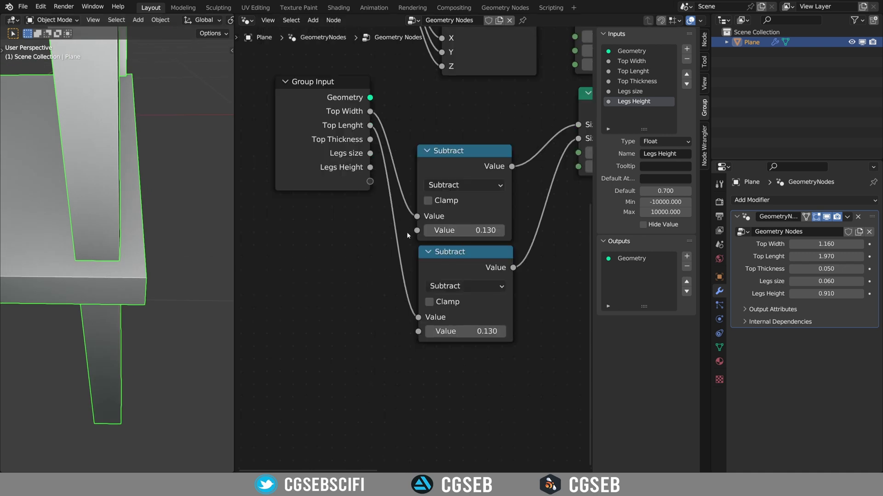
{"action": "left_click_drag", "start_coordinate": [417, 230], "coordinate": [370, 181]}
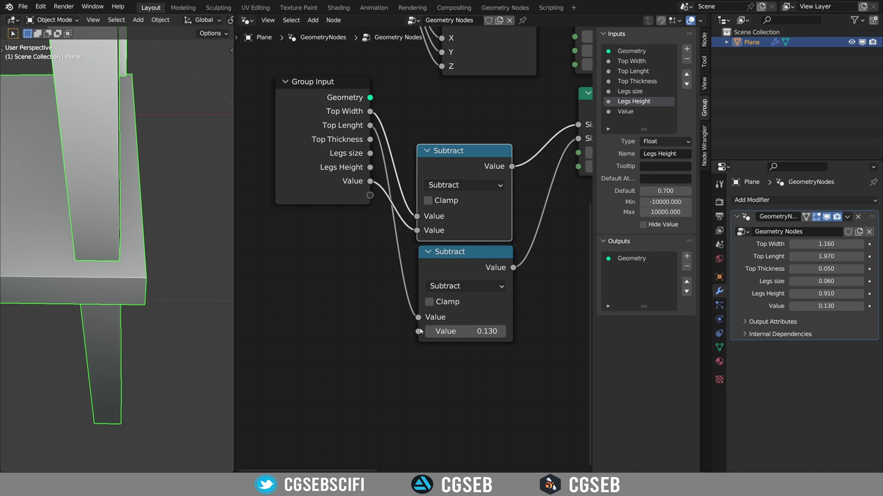
{"action": "left_click_drag", "start_coordinate": [418, 332], "coordinate": [370, 182]}
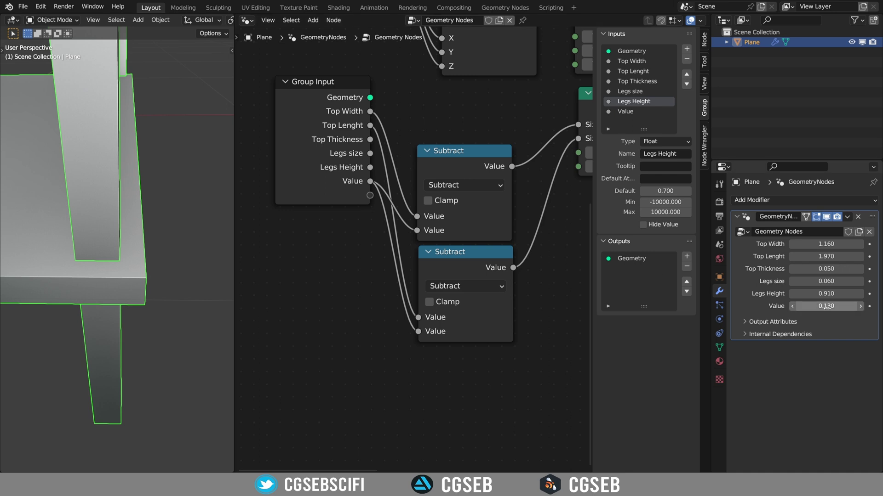
{"action": "left_click_drag", "start_coordinate": [826, 306], "coordinate": [809, 306]}
Rename the new Value group input to Legs Margin.
{"action": "double_click", "coordinate": [636, 111]}
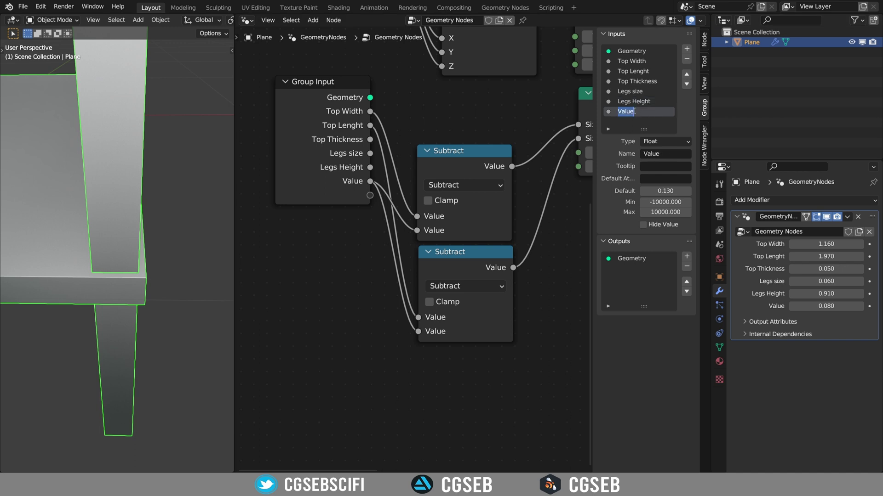
{"action": "type", "text": "Margin"}
{"action": "key", "text": "Home"}
{"action": "type", "text": "Legs"}
{"action": "key", "text": "Return"}
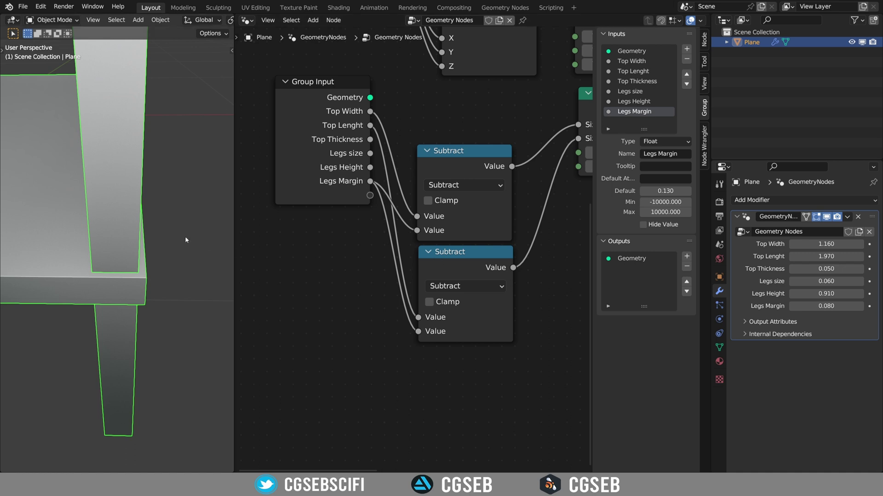
Examine the legs' placement at the tabletop corners and review the layout of the node tree.
{"action": "scroll", "coordinate": [165, 232], "scroll_direction": "down", "scroll_amount": 4}
{"action": "mouse_move", "coordinate": [147, 225]}
{"action": "middle_mouse_down"}
{"action": "mouse_move", "coordinate": [207, 249]}
{"action": "mouse_move", "coordinate": [156, 239]}
{"action": "middle_mouse_up"}
{"action": "scroll", "coordinate": [155, 235], "scroll_direction": "up", "scroll_amount": 2}
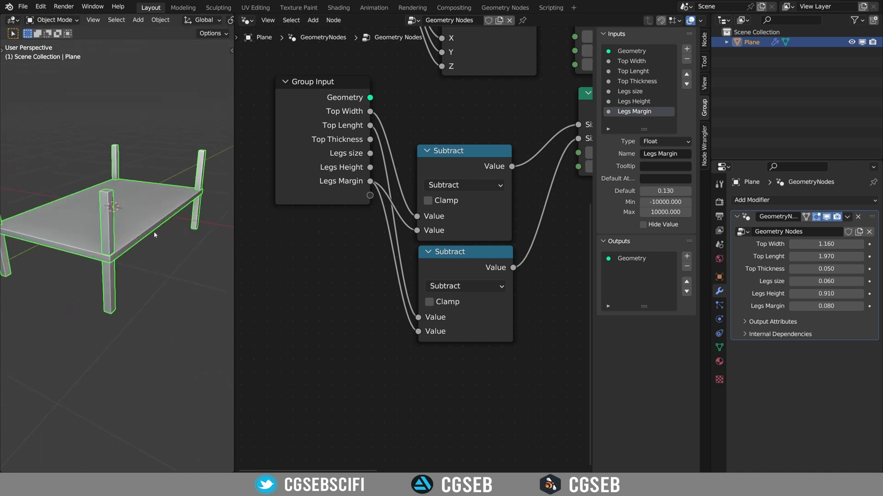
{"action": "scroll", "coordinate": [109, 242], "scroll_direction": "up", "scroll_amount": 3}
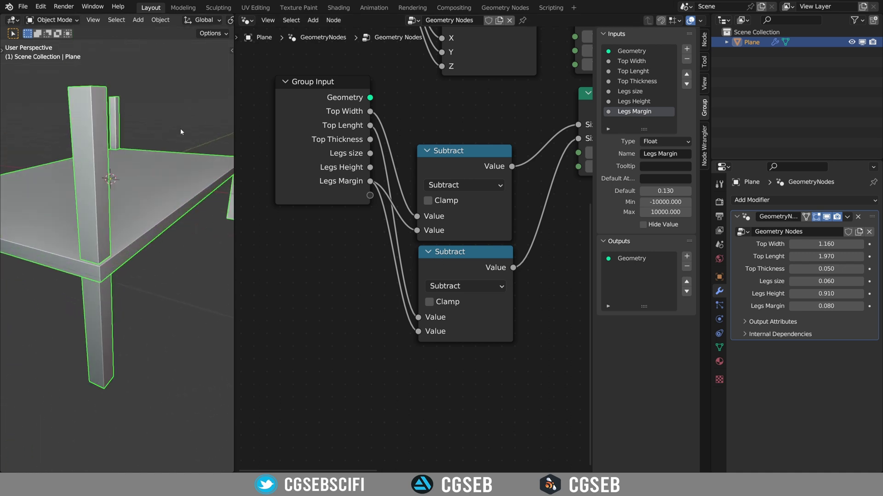
{"action": "scroll", "coordinate": [119, 216], "scroll_direction": "up", "scroll_amount": 2}
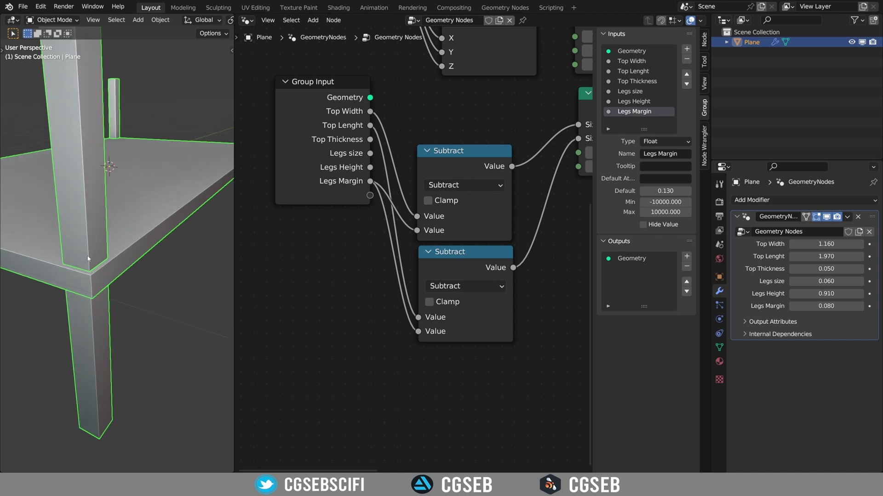
{"action": "scroll", "coordinate": [88, 258], "scroll_direction": "down", "scroll_amount": 5}
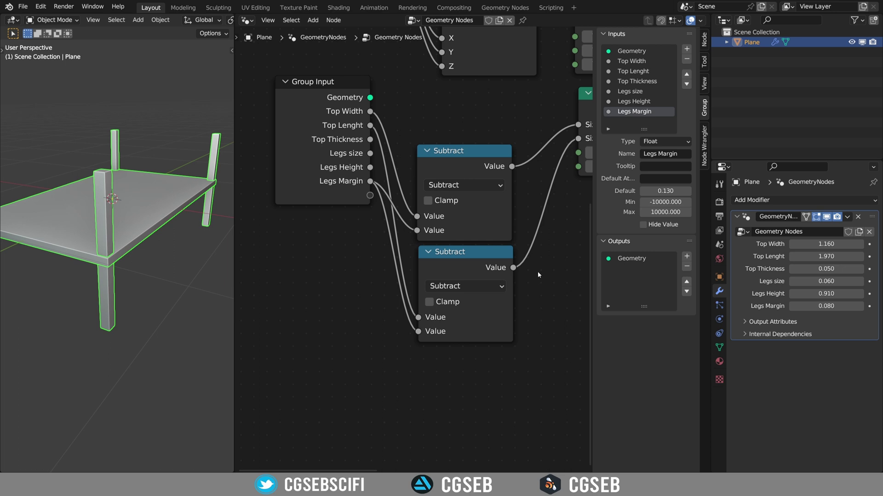
{"action": "middle_click_drag", "start_coordinate": [553, 253], "coordinate": [367, 328]}
{"action": "middle_click_drag", "start_coordinate": [502, 293], "coordinate": [521, 259]}
{"action": "scroll", "coordinate": [486, 221], "scroll_direction": "down", "scroll_amount": 3}
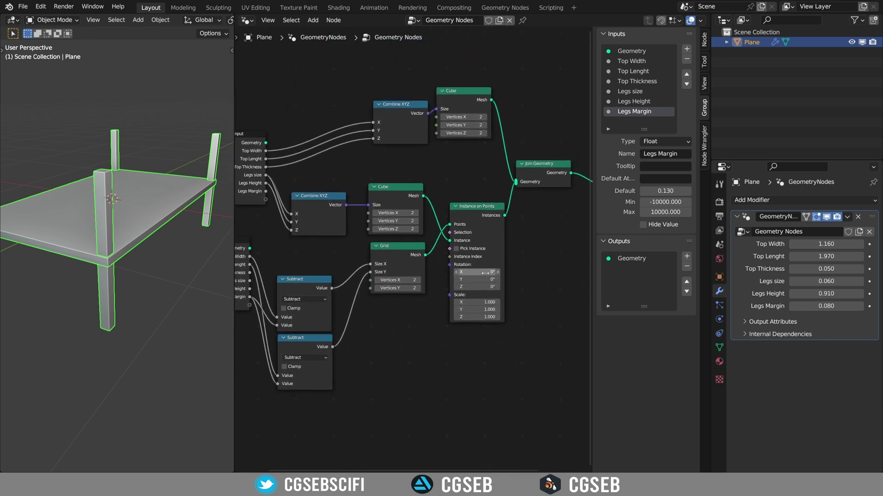
{"action": "middle_click_drag", "start_coordinate": [408, 276], "coordinate": [416, 316]}
{"action": "middle_click_drag", "start_coordinate": [430, 220], "coordinate": [418, 248]}
{"action": "scroll", "coordinate": [418, 249], "scroll_direction": "up", "scroll_amount": 2}
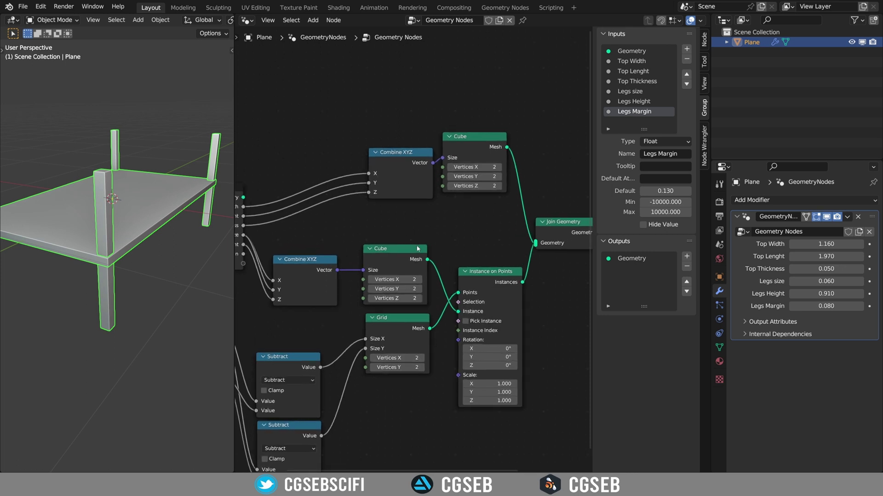
Frame the tabletop's Combine XYZ and Cube nodes together and label the frame Top.
{"action": "middle_click_drag", "start_coordinate": [432, 237], "coordinate": [452, 243]}
{"action": "left_click_drag", "start_coordinate": [318, 98], "coordinate": [511, 213]}
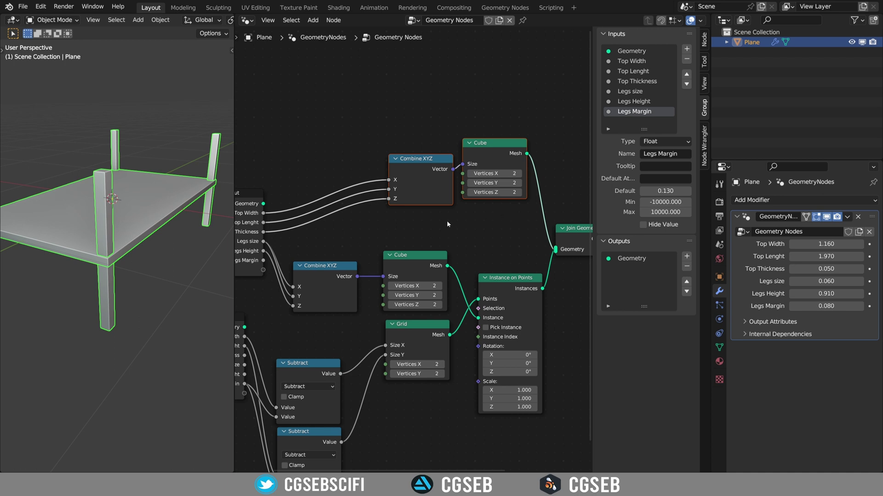
{"action": "key", "text": "ctrl+j"}
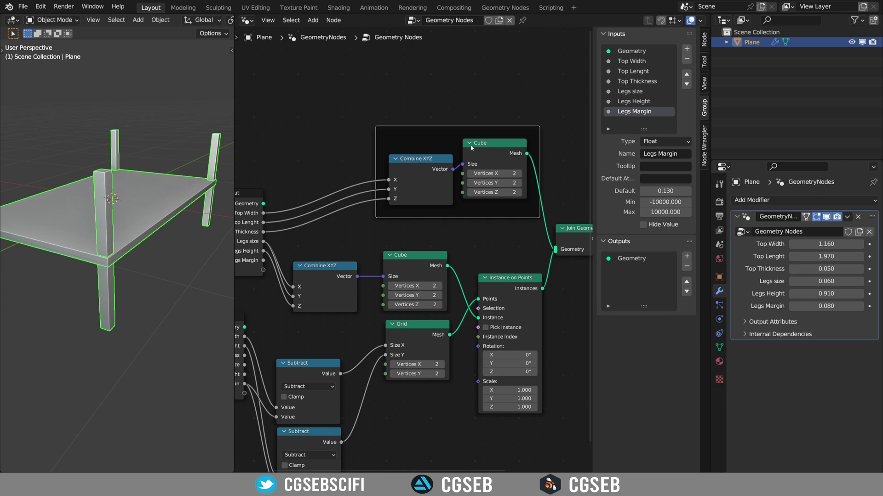
{"action": "scroll", "coordinate": [471, 147], "scroll_direction": "up", "scroll_amount": 2}
{"action": "left_click_drag", "start_coordinate": [407, 126], "coordinate": [380, 90]}
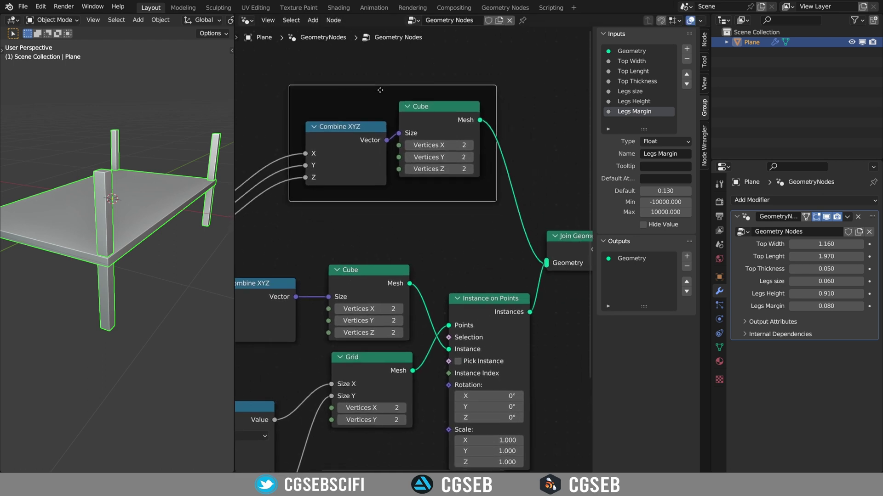
{"action": "key", "text": "F2"}
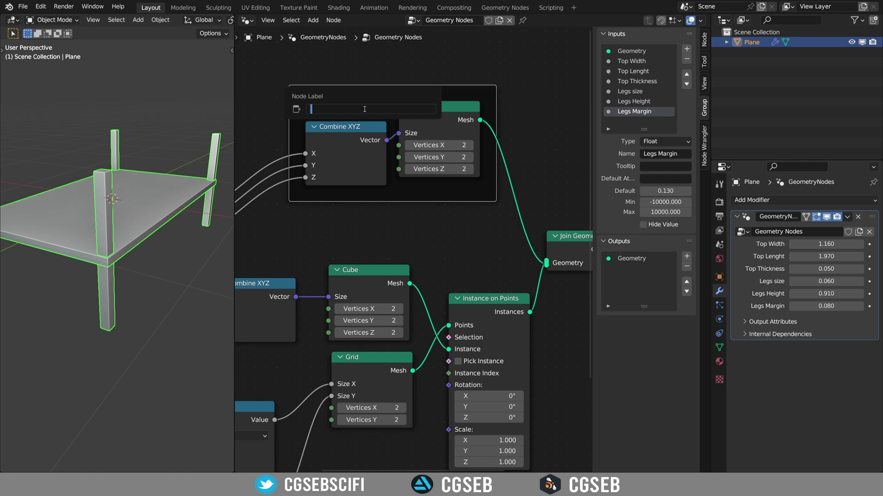
{"action": "type", "text": "Top"}
{"action": "key", "text": "Return"}
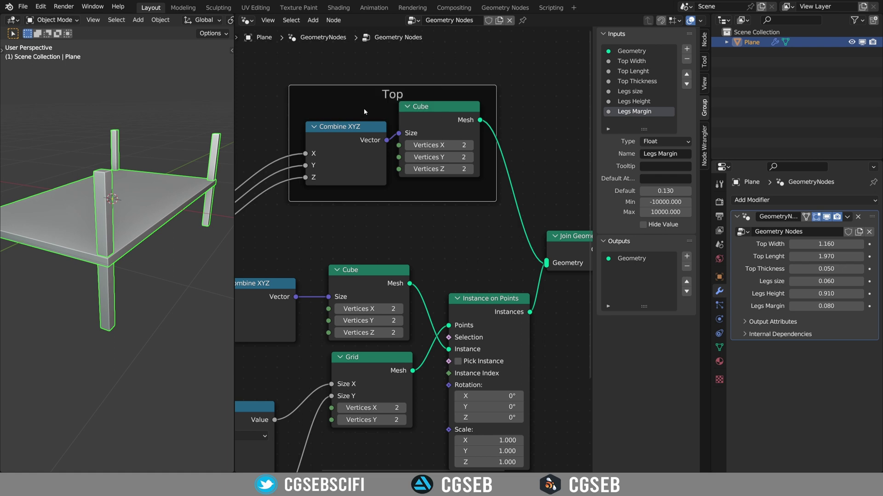
Frame all the leg nodes with their Group Input, label the frame Legs, and separate it from the main Group Input.
{"action": "scroll", "coordinate": [355, 165], "scroll_direction": "down", "scroll_amount": 4}
{"action": "left_click_drag", "start_coordinate": [516, 347], "coordinate": [258, 199]}
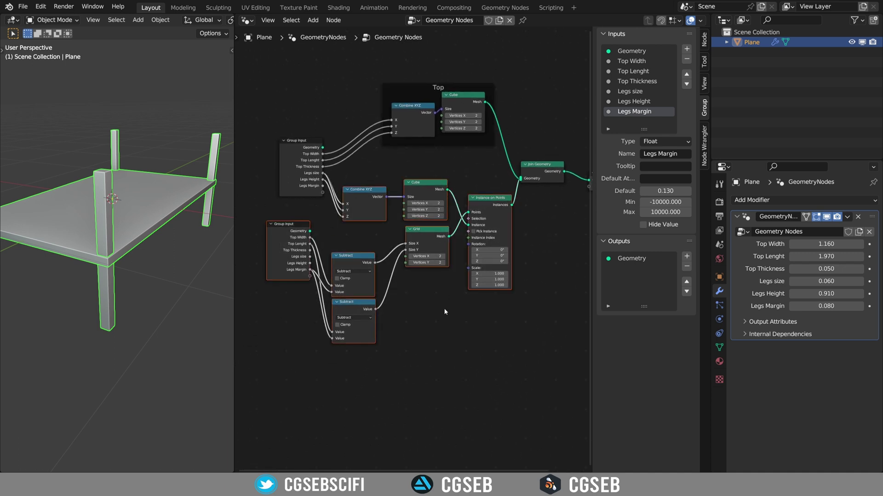
{"action": "key", "text": "ctrl+j"}
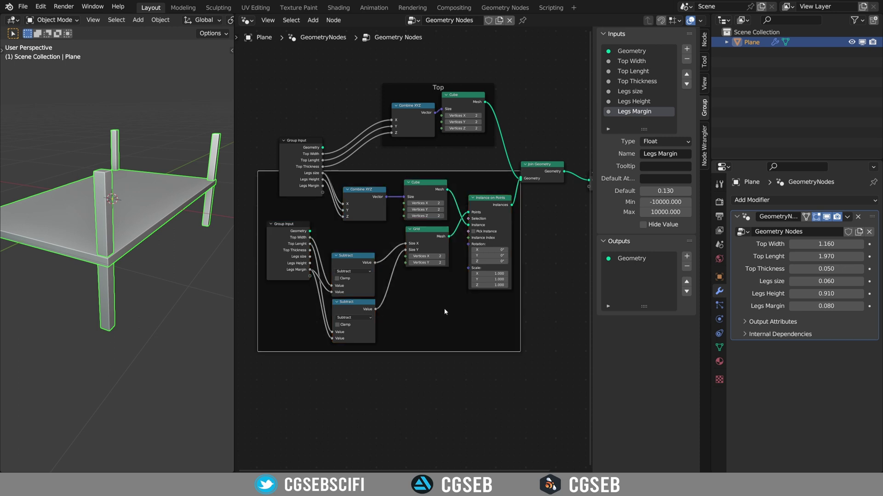
{"action": "left_click_drag", "start_coordinate": [422, 174], "coordinate": [443, 196]}
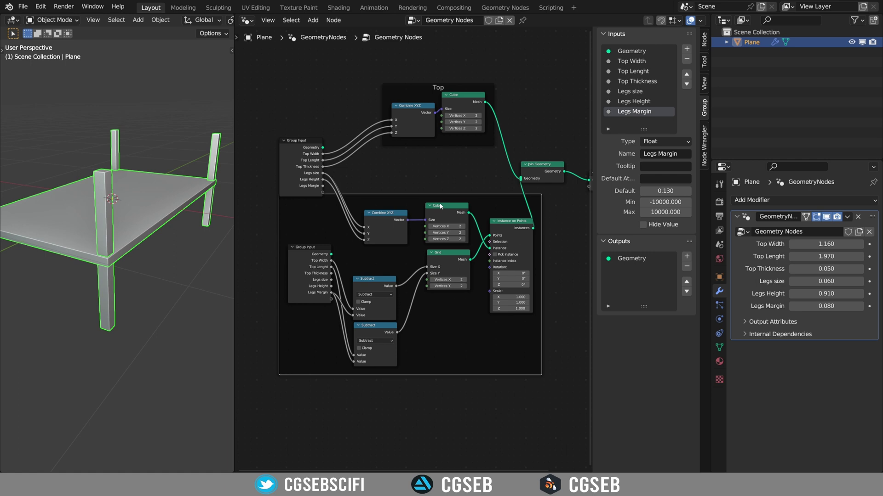
{"action": "key", "text": "F2"}
{"action": "type", "text": "Legs"}
{"action": "key", "text": "Return"}
{"action": "left_click_drag", "start_coordinate": [297, 160], "coordinate": [281, 138]}
Insert a Transform node on the link between Instance on Points and Join Geometry.
{"action": "middle_click_drag", "start_coordinate": [558, 202], "coordinate": [441, 180]}
{"action": "scroll", "coordinate": [446, 187], "scroll_direction": "up", "scroll_amount": 2}
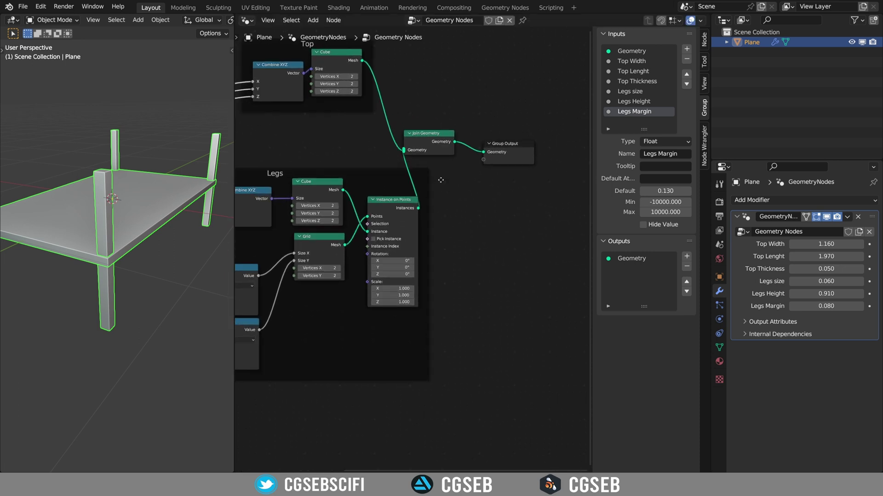
{"action": "scroll", "coordinate": [428, 198], "scroll_direction": "up", "scroll_amount": 2}
{"action": "key", "text": "shift+a"}
{"action": "left_click", "coordinate": [429, 199]}
{"action": "type", "text": "tran"}
{"action": "key", "text": "Return"}
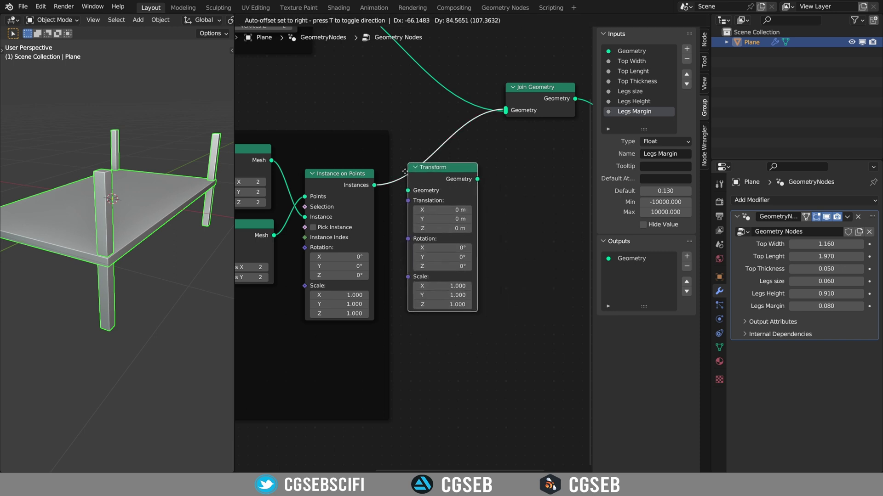
{"action": "left_click", "coordinate": [419, 149]}
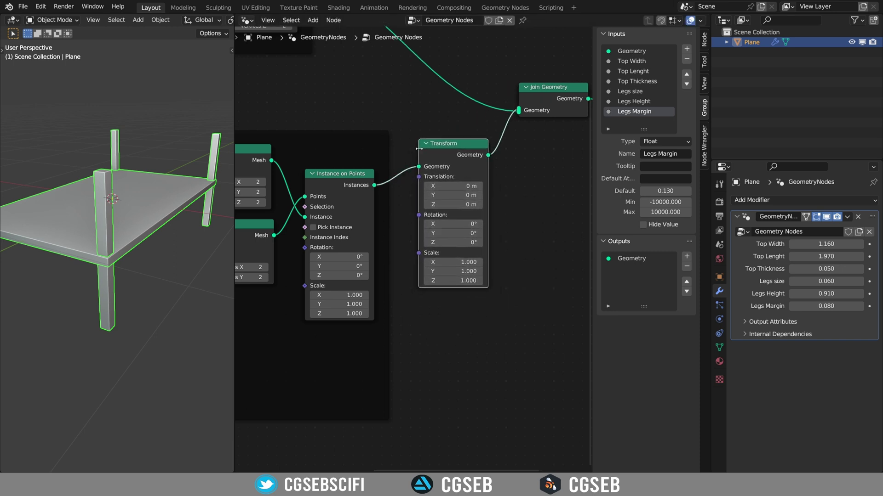
Lower the legs with a Transform Z translation of -0.44 m and test it with Legs Height set to 1.250.
{"action": "mouse_move", "coordinate": [453, 204]}
{"action": "left_mouse_down"}
{"action": "mouse_move", "coordinate": [435, 204]}
{"action": "mouse_move", "coordinate": [474, 193]}
{"action": "mouse_move", "coordinate": [465, 192]}
{"action": "left_mouse_up"}
{"action": "scroll", "coordinate": [460, 202], "scroll_direction": "up", "scroll_amount": 1}
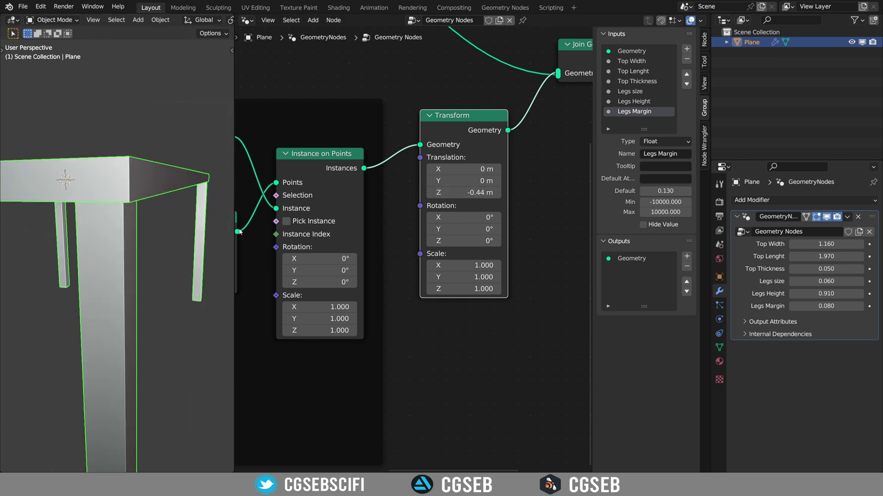
{"action": "scroll", "coordinate": [134, 183], "scroll_direction": "down", "scroll_amount": 6}
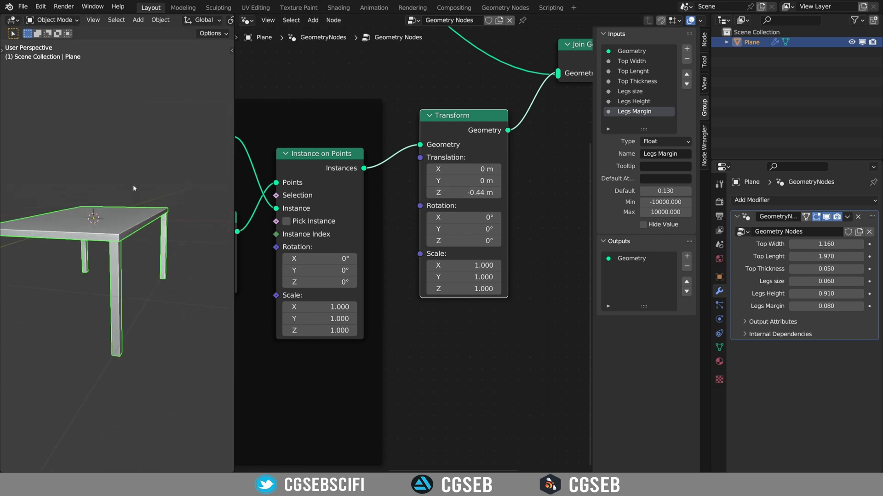
{"action": "scroll", "coordinate": [155, 202], "scroll_direction": "up", "scroll_amount": 3}
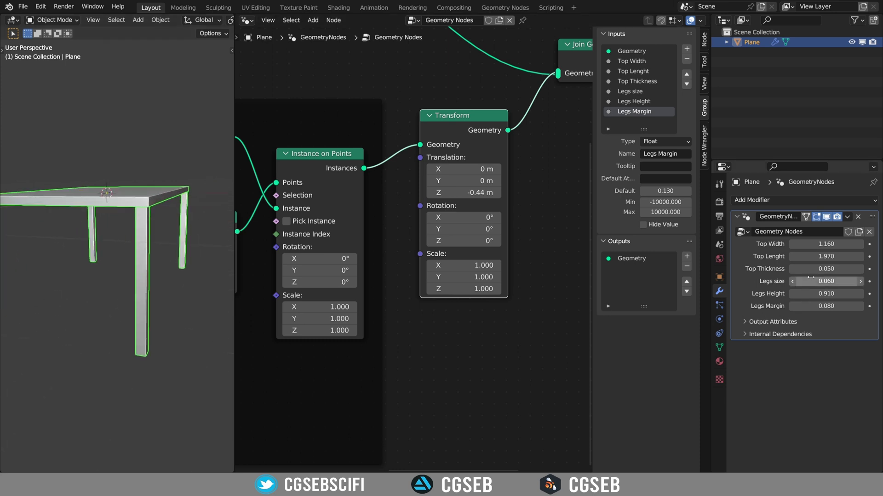
{"action": "mouse_move", "coordinate": [838, 298]}
{"action": "left_mouse_down"}
{"action": "mouse_move", "coordinate": [871, 298]}
{"action": "mouse_move", "coordinate": [839, 298]}
{"action": "mouse_move", "coordinate": [854, 298]}
{"action": "left_mouse_up"}
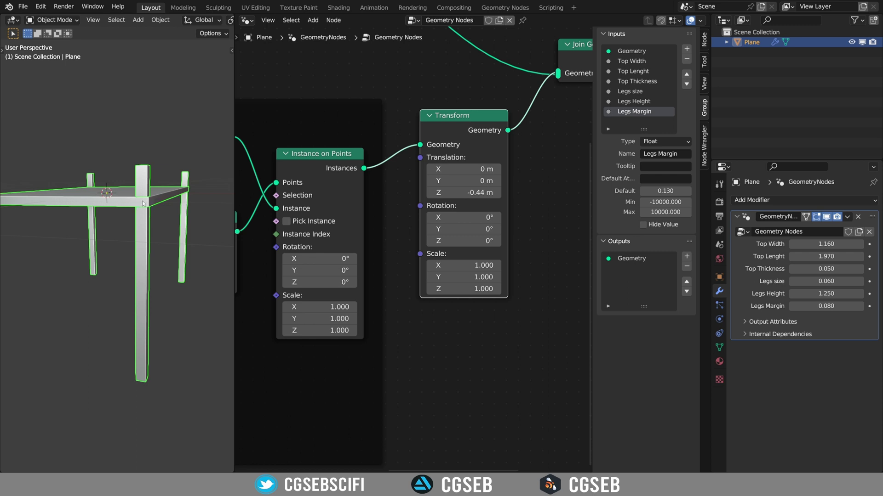
Add a Combine XYZ node below Instance on Points and link its Vector to the Transform node's Translation.
{"action": "middle_click_drag", "start_coordinate": [311, 197], "coordinate": [365, 77]}
{"action": "key", "text": "shift+a"}
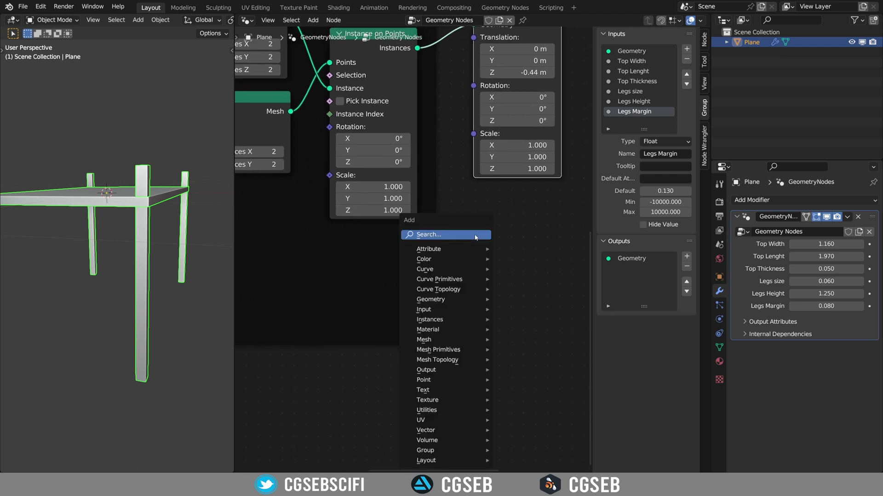
{"action": "left_click", "coordinate": [476, 238]}
{"action": "type", "text": "com"}
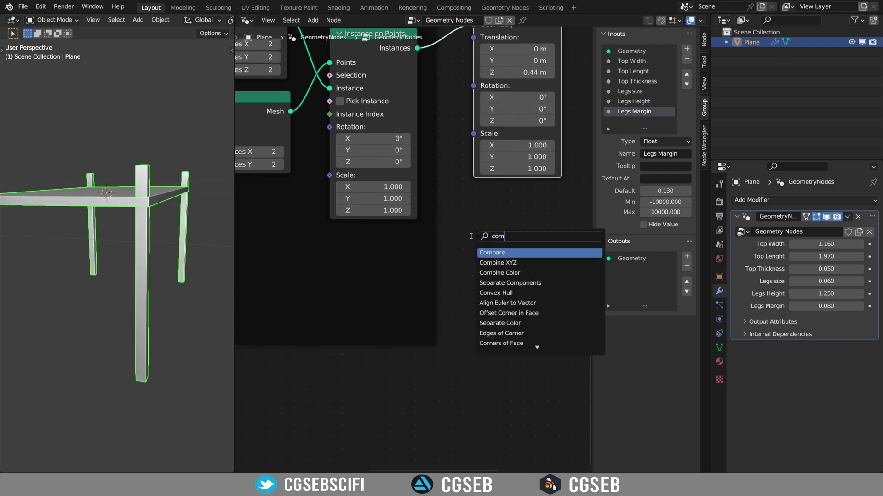
{"action": "key", "text": "Down"}
{"action": "key", "text": "Return"}
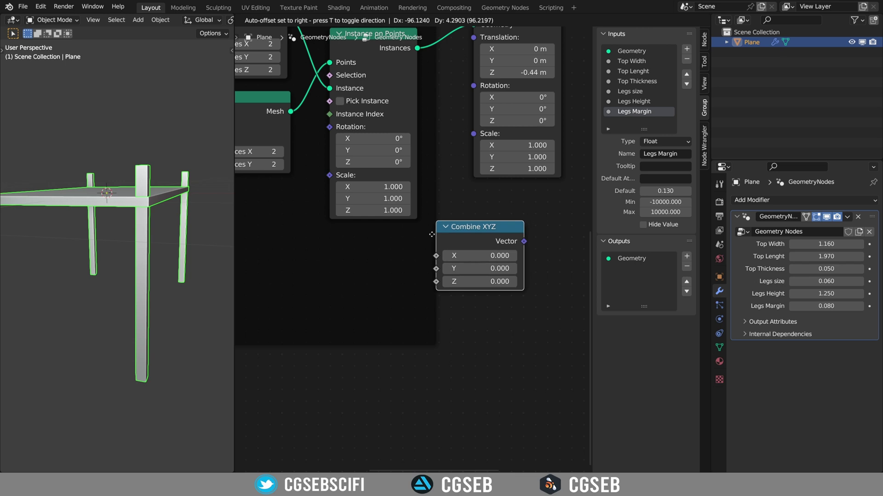
{"action": "left_click", "coordinate": [364, 246]}
{"action": "left_click_drag", "start_coordinate": [456, 250], "coordinate": [482, 76]}
{"action": "left_click_drag", "start_coordinate": [525, 50], "coordinate": [549, 69]}
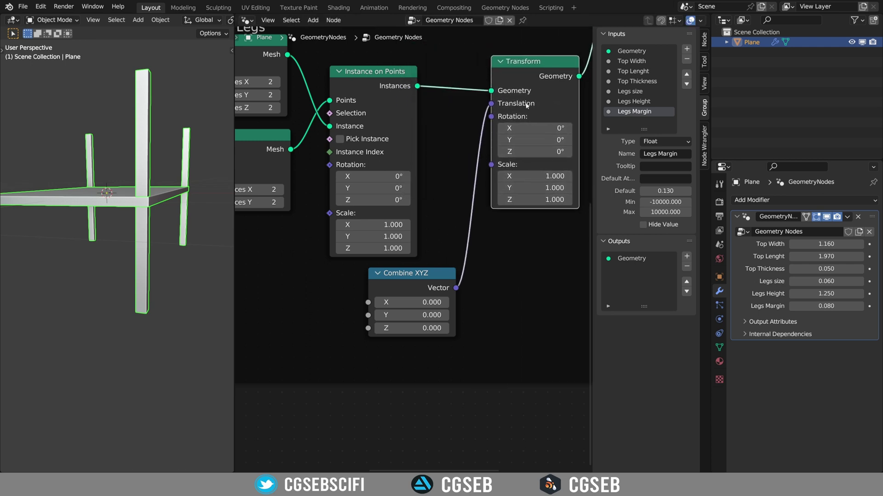
Add a Group Input node beside the Combine XYZ node and link its Legs Height output to the Combine XYZ Z input.
{"action": "scroll", "coordinate": [426, 240], "scroll_direction": "down", "scroll_amount": 1}
{"action": "middle_click_drag", "start_coordinate": [425, 240], "coordinate": [444, 205]}
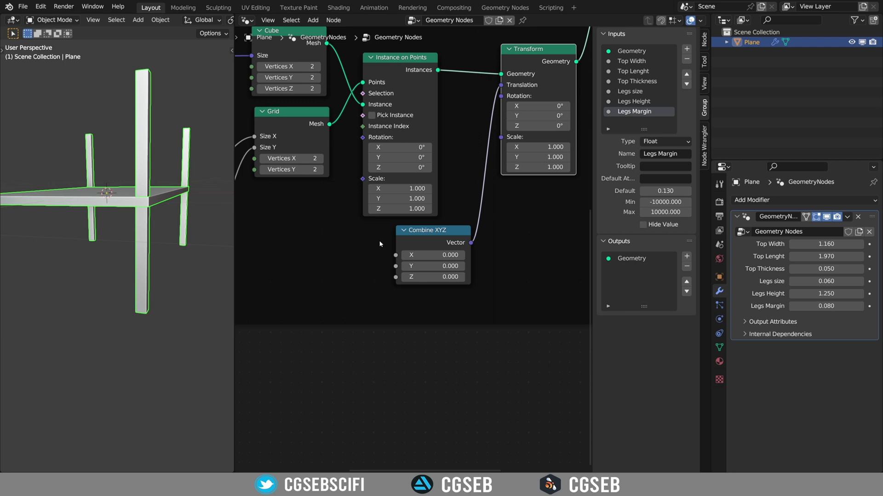
{"action": "middle_click_drag", "start_coordinate": [343, 220], "coordinate": [350, 187]}
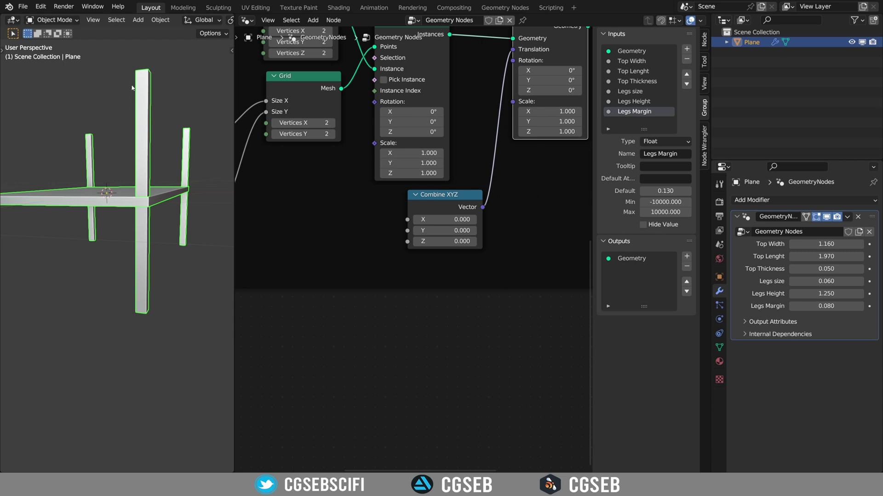
{"action": "left_click", "coordinate": [436, 202]}
{"action": "key", "text": "shift+a"}
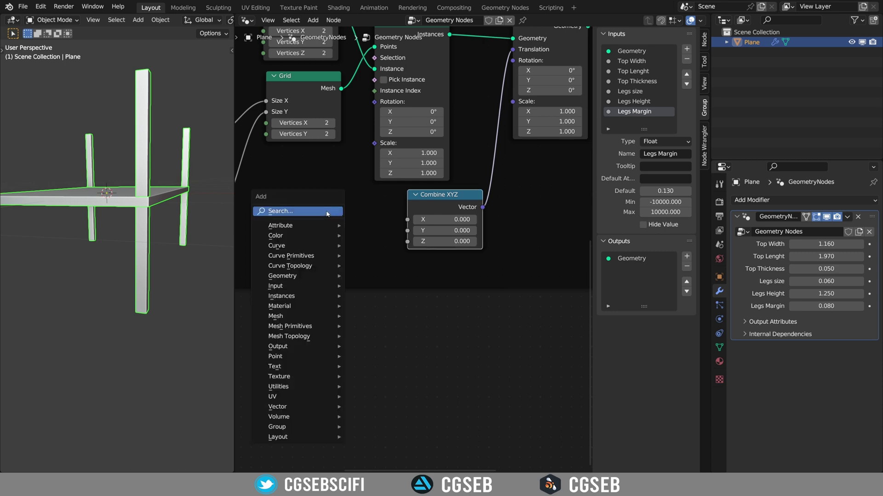
{"action": "left_click", "coordinate": [328, 214]}
{"action": "type", "text": "in"}
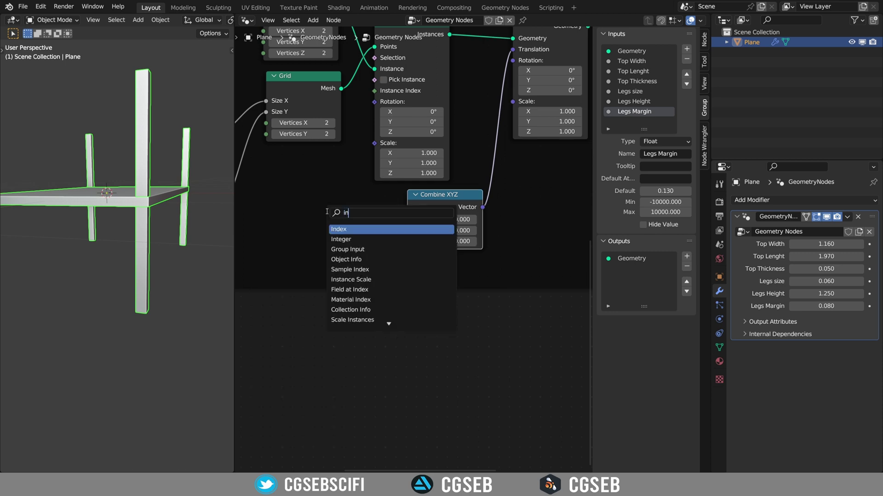
{"action": "key", "text": "Down"}
{"action": "key", "text": "Down"}
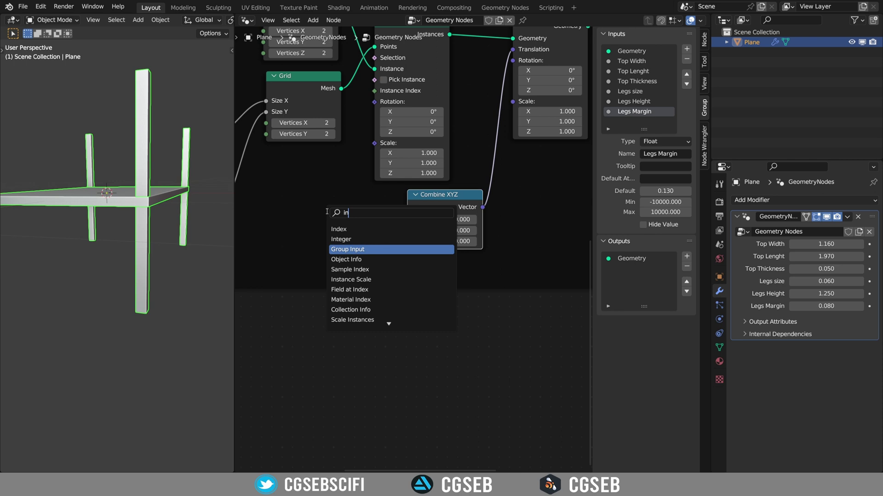
{"action": "key", "text": "Return"}
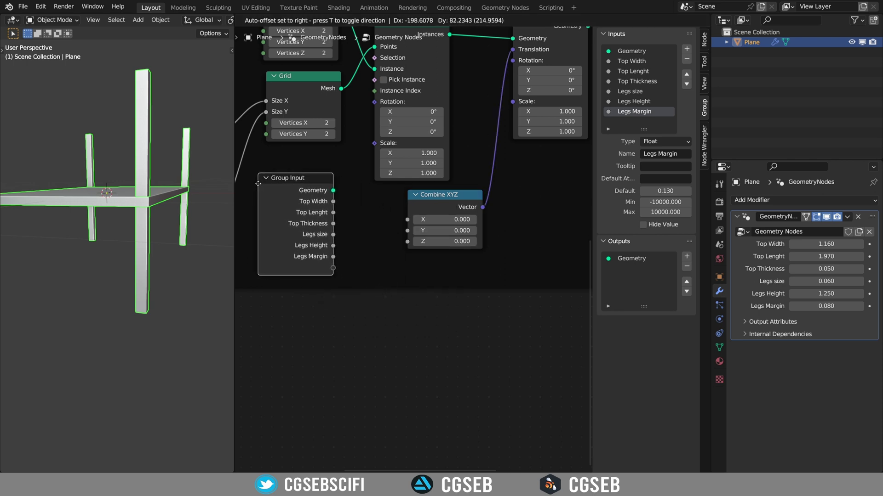
{"action": "left_click", "coordinate": [258, 184]}
{"action": "left_click_drag", "start_coordinate": [327, 247], "coordinate": [417, 244]}
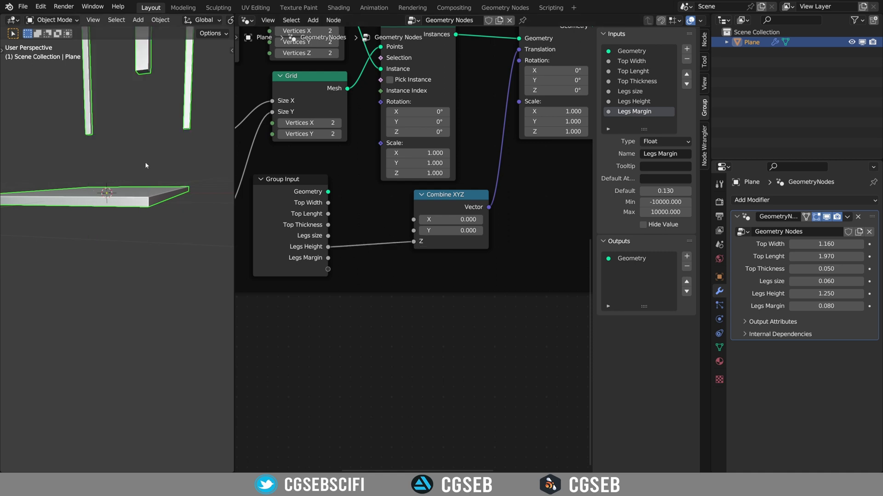
Insert an Add math node on the link between Legs Height and the Combine XYZ node's Z input.
{"action": "middle_click_drag", "start_coordinate": [147, 166], "coordinate": [179, 160]}
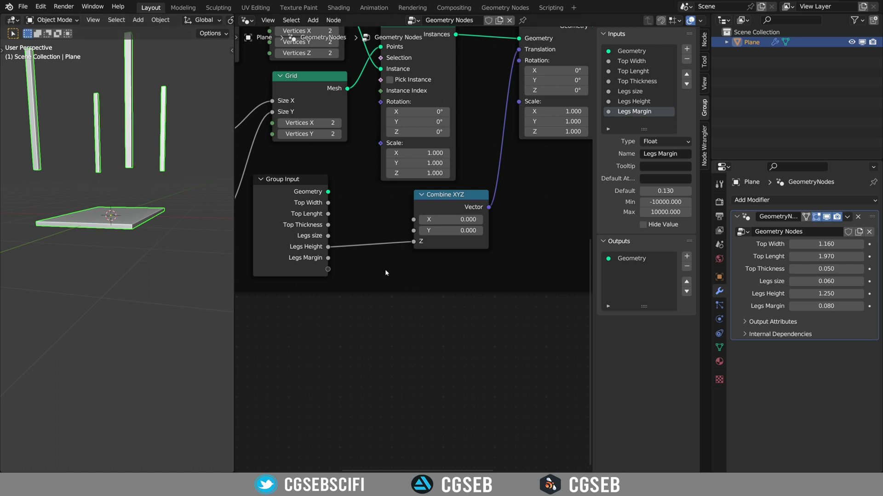
{"action": "key", "text": "shift+a"}
{"action": "left_click", "coordinate": [357, 247]}
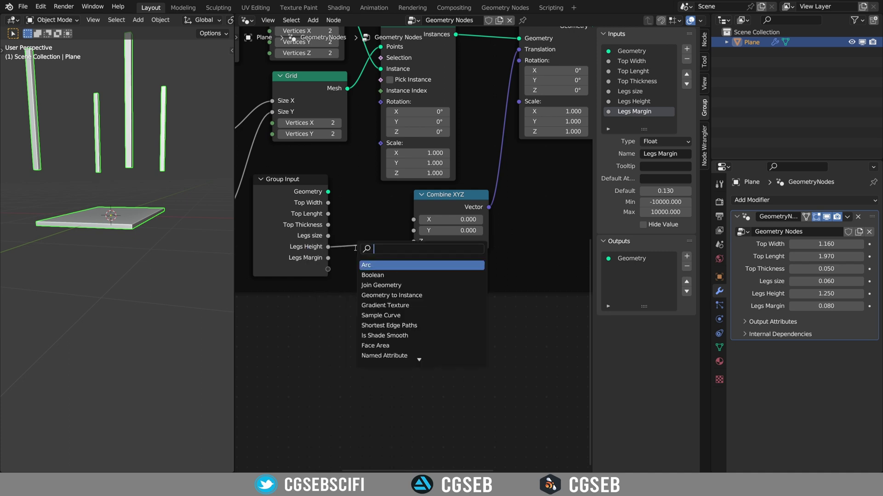
{"action": "type", "text": "add"}
{"action": "key", "text": "Return"}
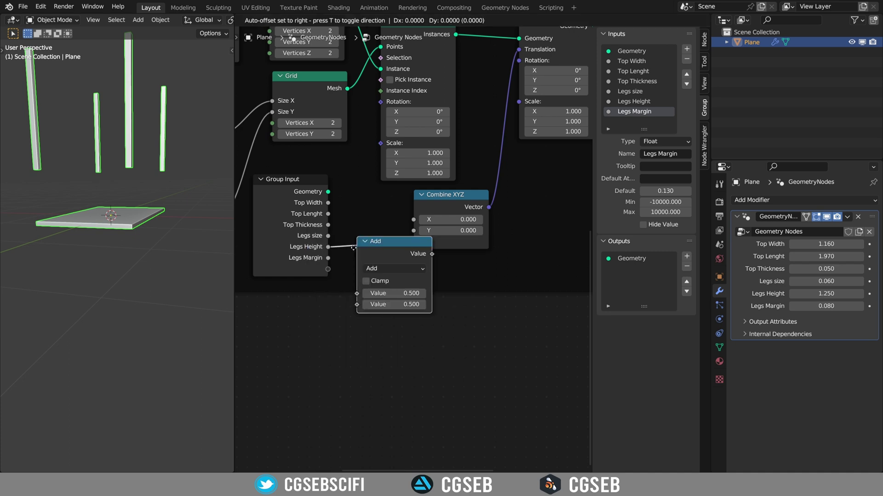
{"action": "left_click", "coordinate": [367, 226]}
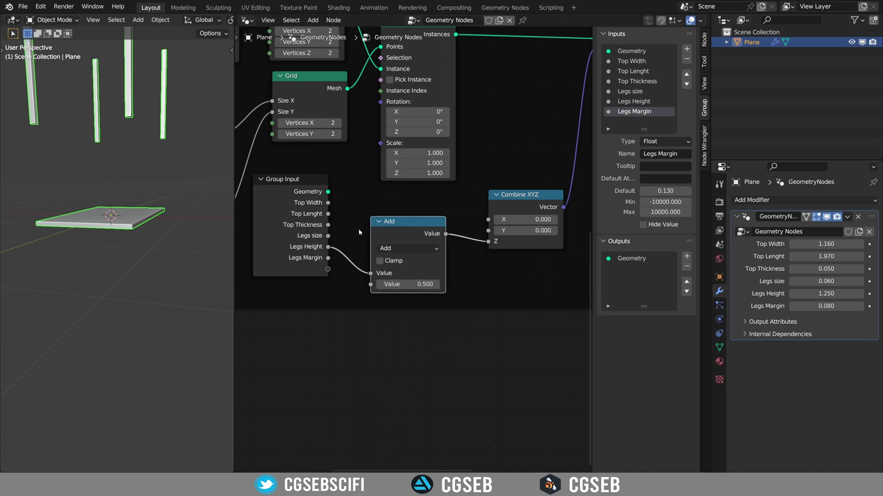
Switch the math node's operation to Divide and set its second value to 2.
{"action": "scroll", "coordinate": [407, 248], "scroll_direction": "up", "scroll_amount": 1}
{"action": "left_click", "coordinate": [402, 247]}
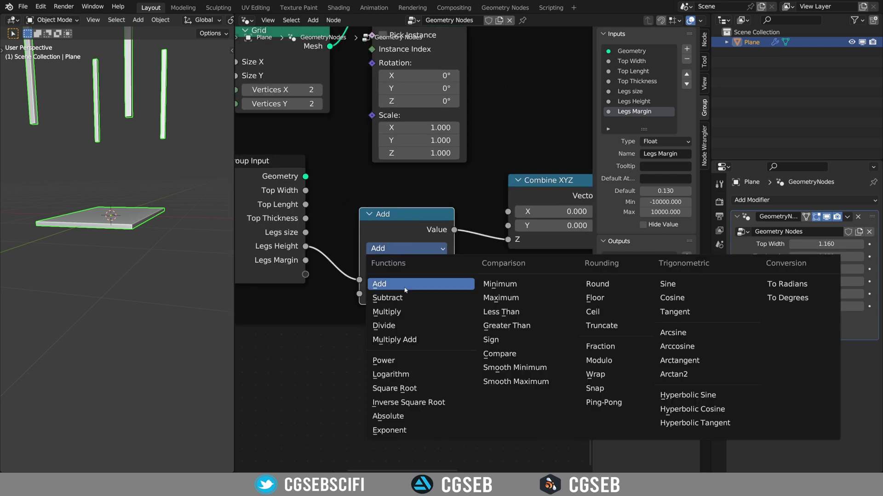
{"action": "left_click", "coordinate": [389, 325]}
{"action": "left_click", "coordinate": [404, 295]}
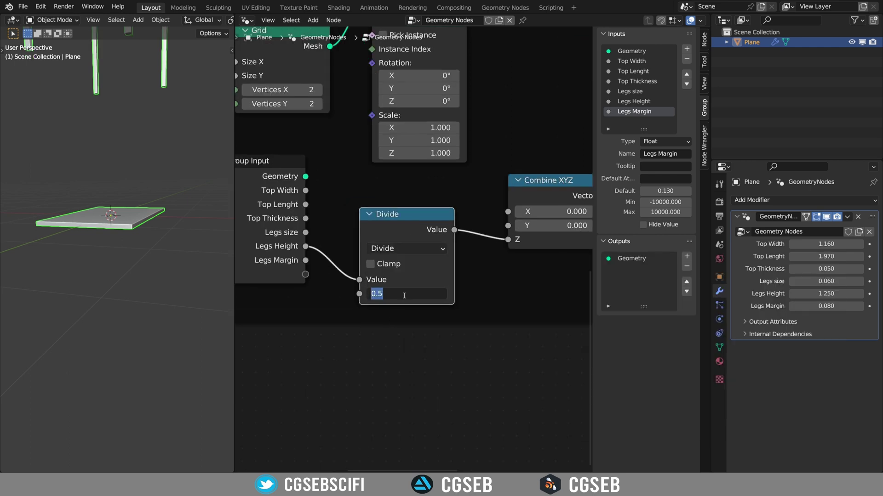
{"action": "type", "text": "2"}
{"action": "key", "text": "Return"}
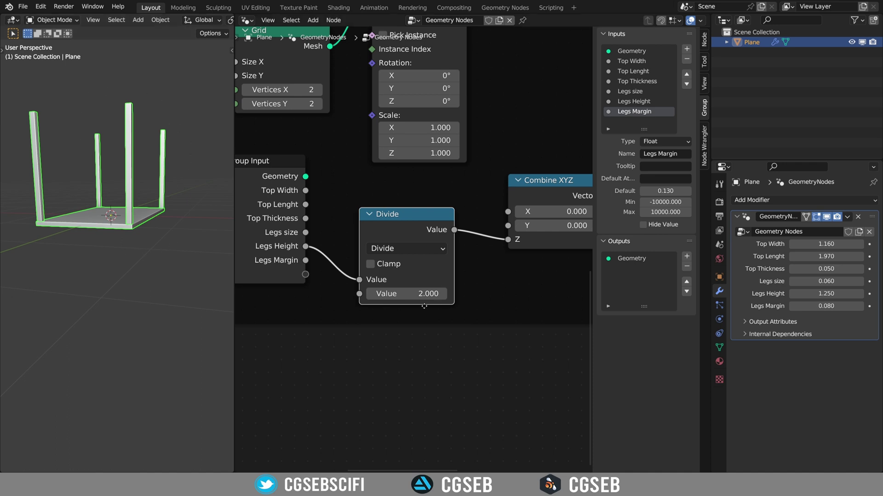
Set the Divide node's second value to -2 so the legs extend below the tabletop.
{"action": "left_click", "coordinate": [373, 293]}
{"action": "left_click", "coordinate": [374, 294]}
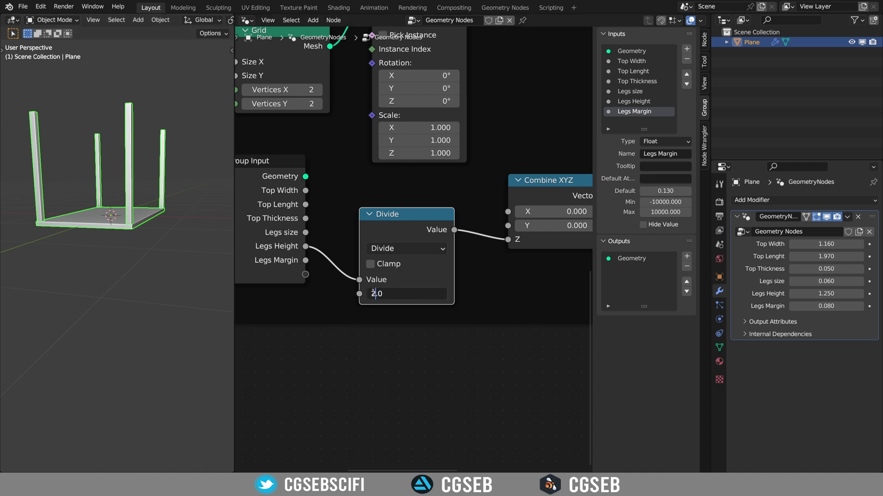
{"action": "type", "text": "-"}
{"action": "key", "text": "Return"}
{"action": "middle_click_drag", "start_coordinate": [129, 259], "coordinate": [149, 256]}
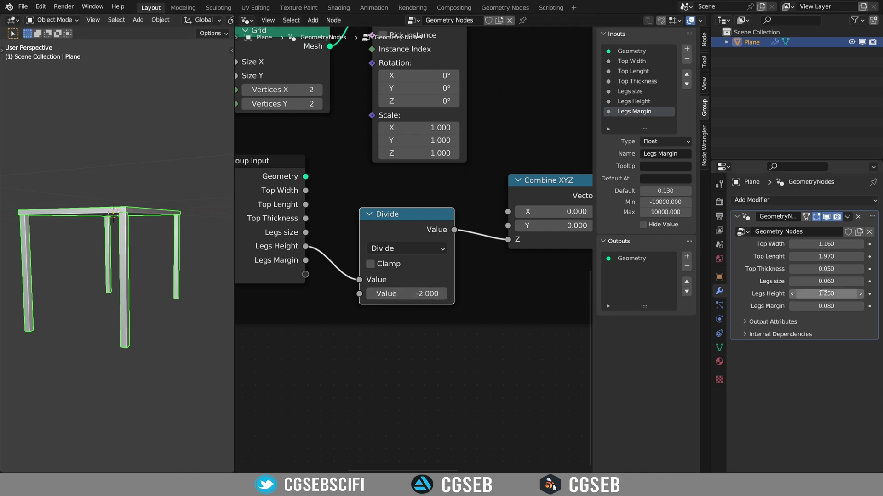
Test the offset by setting Legs Height to 0.750 and inspecting the leg tops from below and around the table.
{"action": "mouse_move", "coordinate": [827, 293]}
{"action": "left_mouse_down"}
{"action": "mouse_move", "coordinate": [795, 293]}
{"action": "mouse_move", "coordinate": [823, 293]}
{"action": "left_mouse_up"}
{"action": "middle_click_drag", "start_coordinate": [186, 257], "coordinate": [143, 250]}
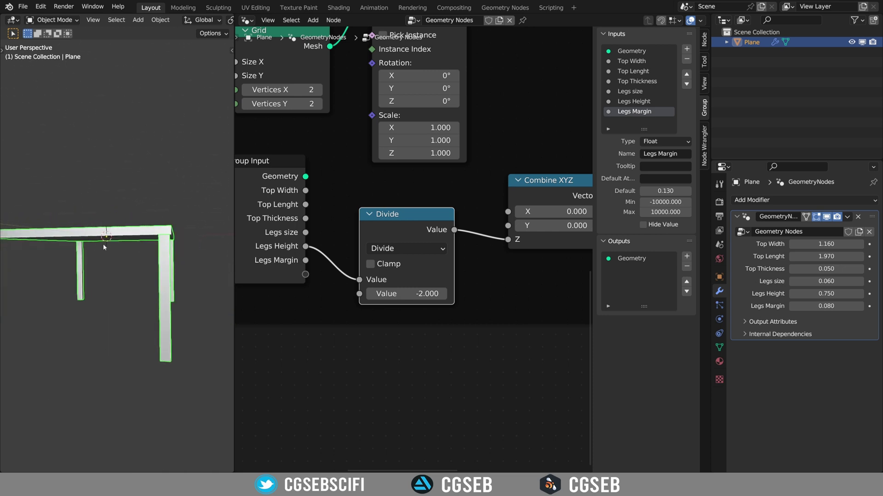
{"action": "middle_click_drag", "start_coordinate": [106, 238], "coordinate": [127, 203]}
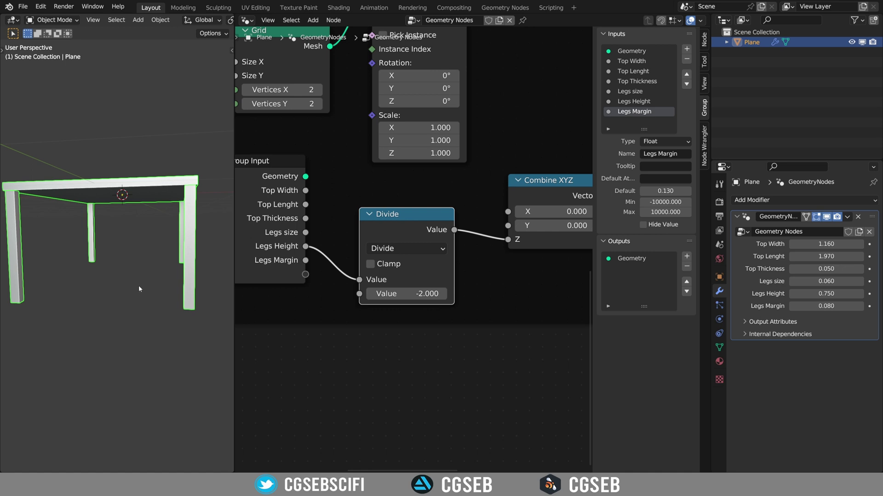
{"action": "mouse_move", "coordinate": [125, 292]}
{"action": "middle_mouse_down"}
{"action": "mouse_move", "coordinate": [132, 275]}
{"action": "mouse_move", "coordinate": [116, 292]}
{"action": "middle_mouse_up"}
Make room before the Group Output and insert a Transform node on the link from Join Geometry.
{"action": "scroll", "coordinate": [525, 278], "scroll_direction": "down", "scroll_amount": 4}
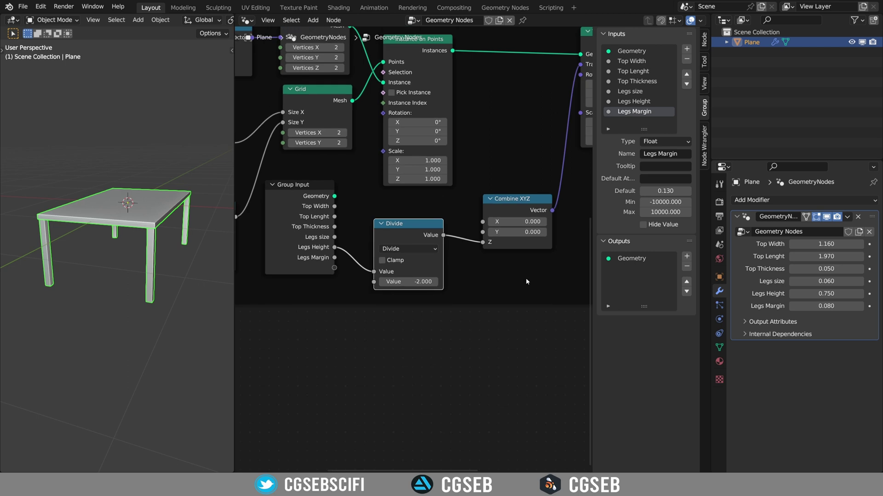
{"action": "middle_click_drag", "start_coordinate": [531, 235], "coordinate": [250, 344]}
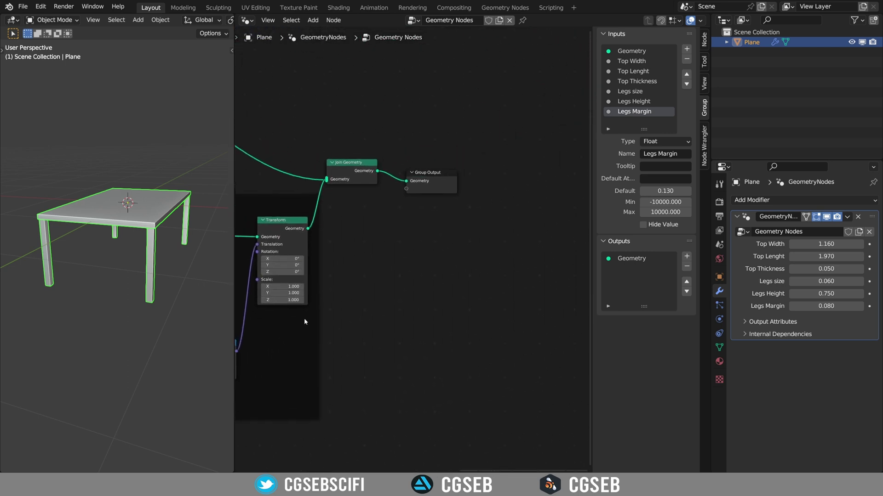
{"action": "middle_click_drag", "start_coordinate": [304, 318], "coordinate": [318, 348]}
{"action": "scroll", "coordinate": [382, 294], "scroll_direction": "up", "scroll_amount": 2}
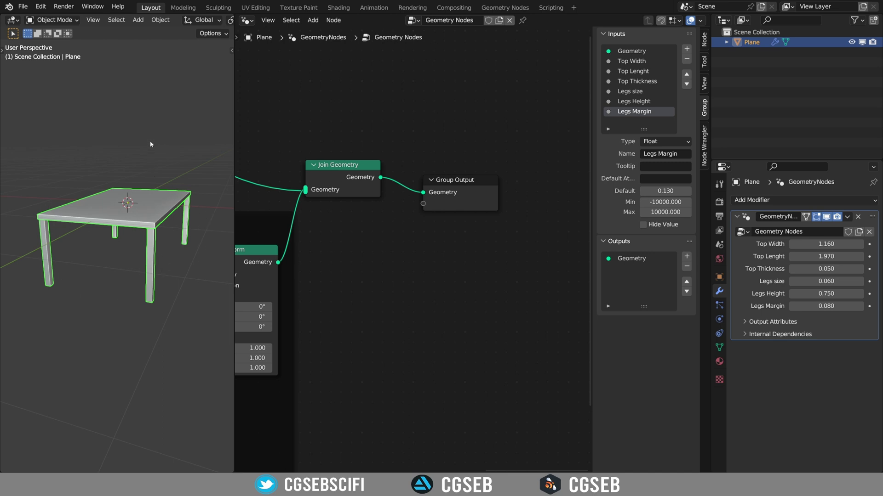
{"action": "left_click_drag", "start_coordinate": [454, 195], "coordinate": [543, 197]}
{"action": "key", "text": "shift+a"}
{"action": "left_click", "coordinate": [419, 225]}
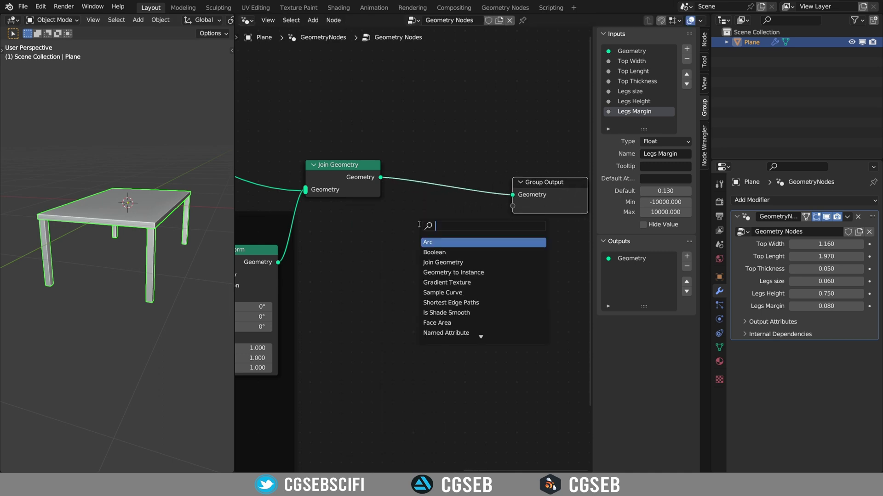
{"action": "type", "text": "tran"}
{"action": "key", "text": "Return"}
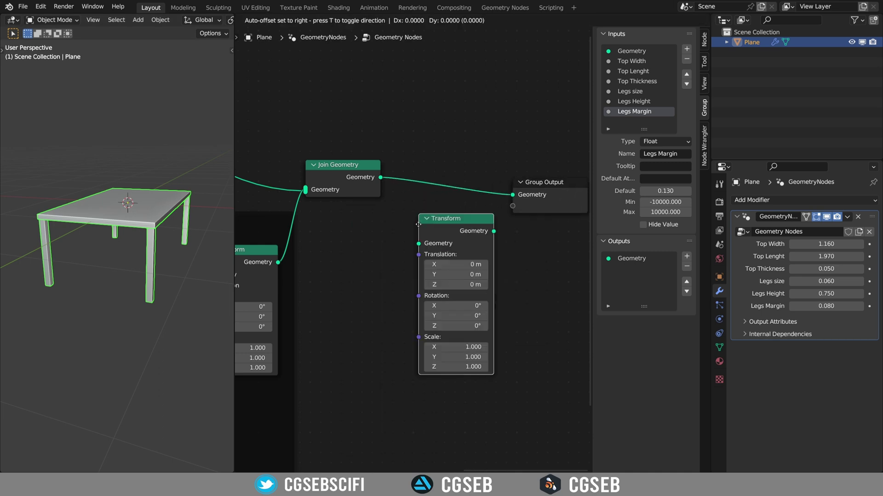
{"action": "left_click", "coordinate": [415, 184]}
Add a Combine XYZ node with its Vector linked to the Translation of the Transform node after Join Geometry.
{"action": "middle_click_drag", "start_coordinate": [348, 318], "coordinate": [340, 247]}
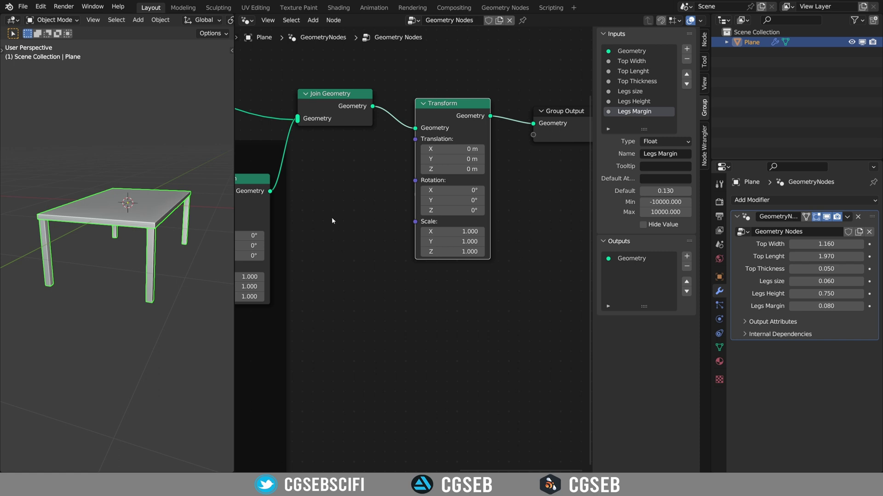
{"action": "key", "text": "shift+a"}
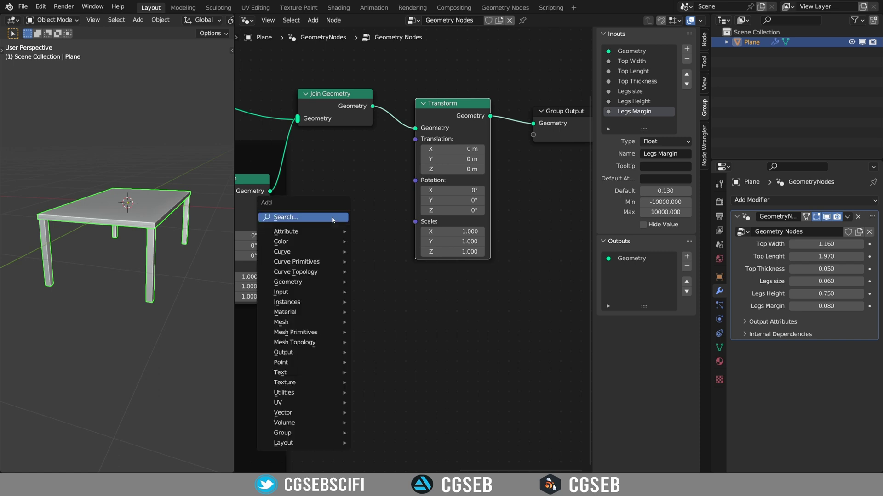
{"action": "left_click_drag", "start_coordinate": [420, 139], "coordinate": [368, 189]}
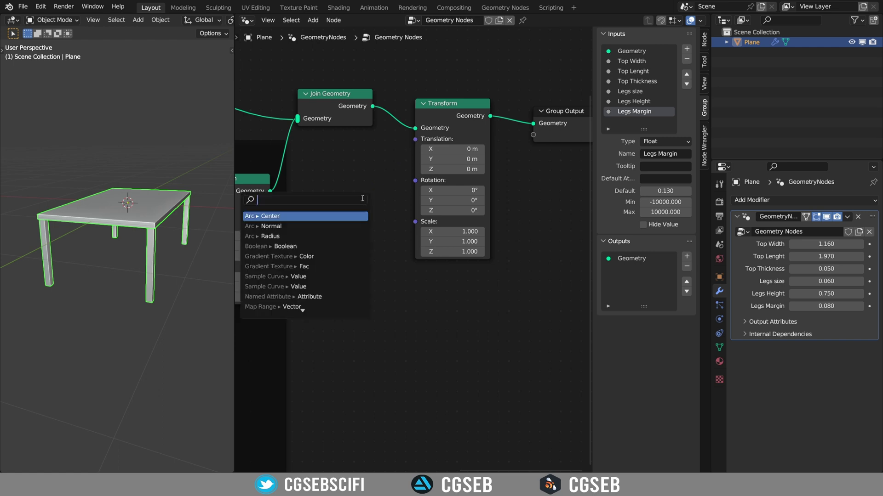
{"action": "type", "text": "com"}
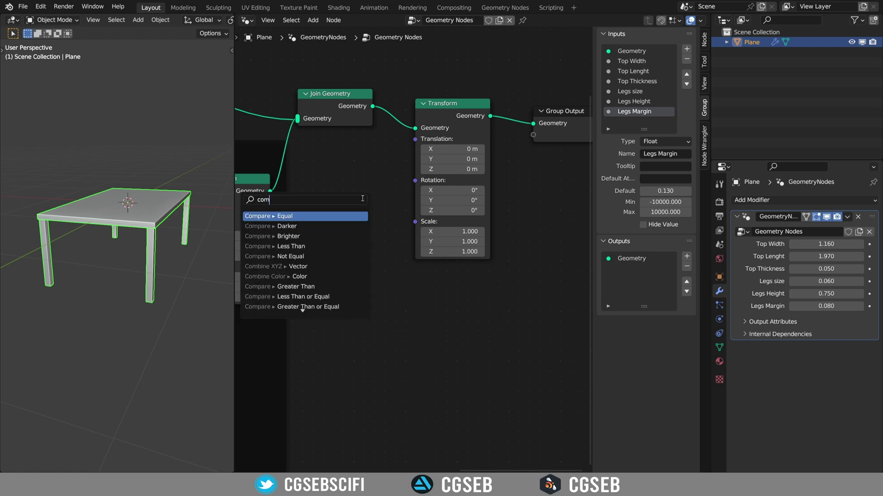
{"action": "type", "text": "bi"}
{"action": "key", "text": "Return"}
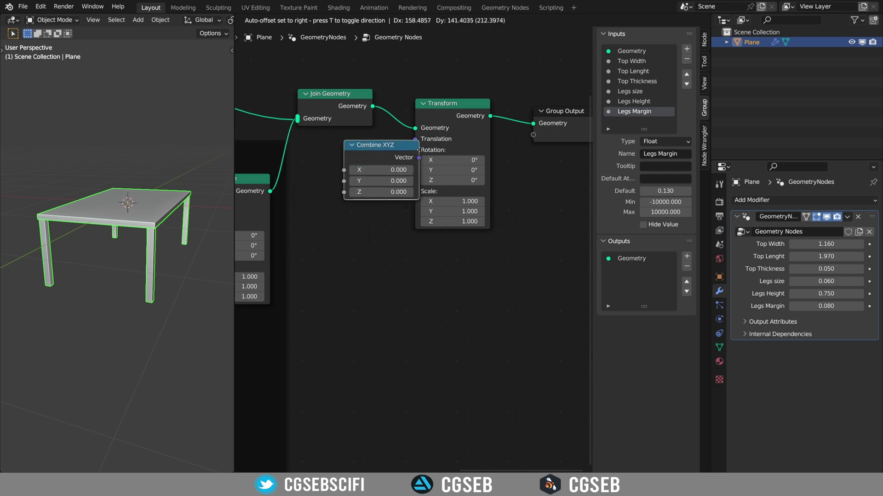
{"action": "left_click", "coordinate": [398, 154]}
Add a Group Input node near the new Combine XYZ node and link its Legs Height output to the Z input.
{"action": "key", "text": "shift+a"}
{"action": "left_click", "coordinate": [377, 218]}
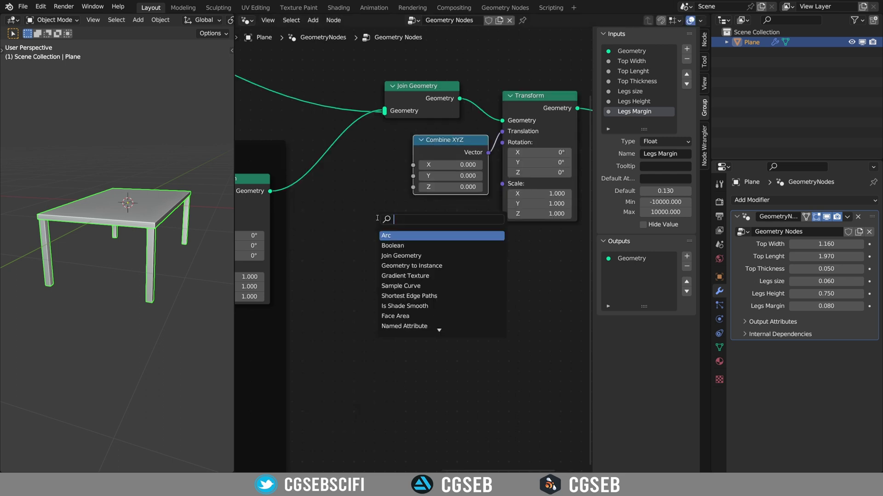
{"action": "type", "text": "inpu"}
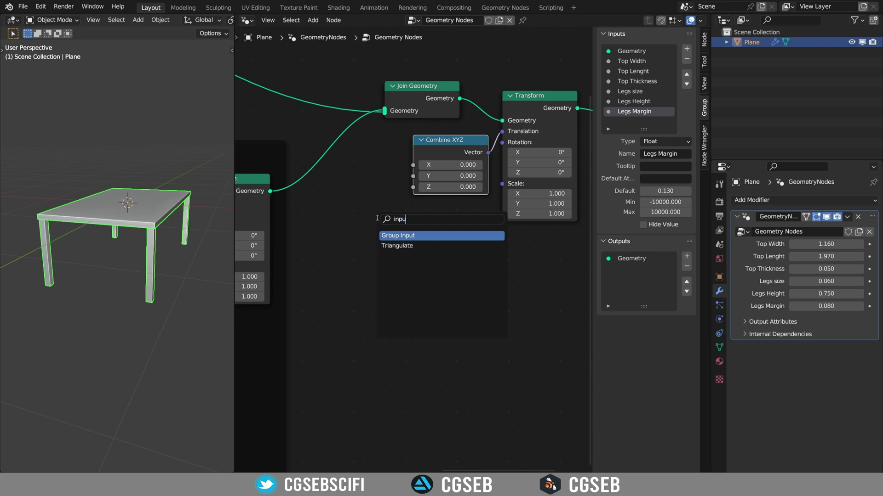
{"action": "key", "text": "Return"}
{"action": "left_click", "coordinate": [373, 261]}
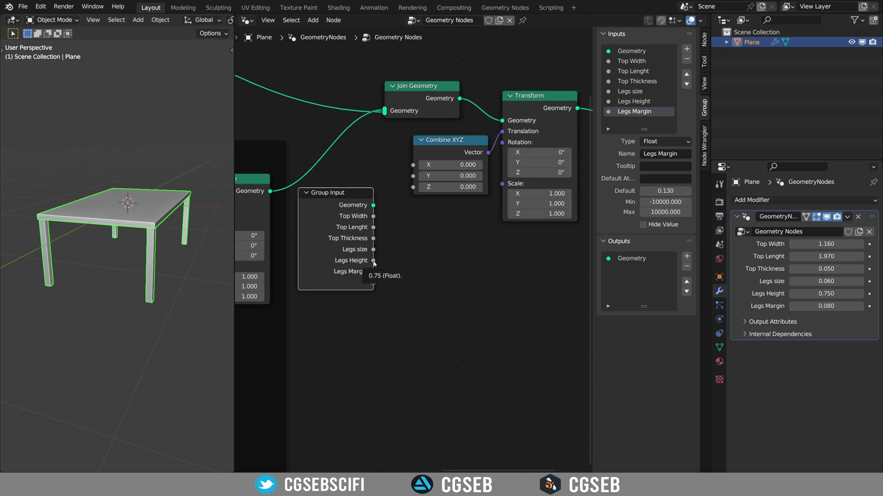
{"action": "left_click_drag", "start_coordinate": [373, 260], "coordinate": [418, 196]}
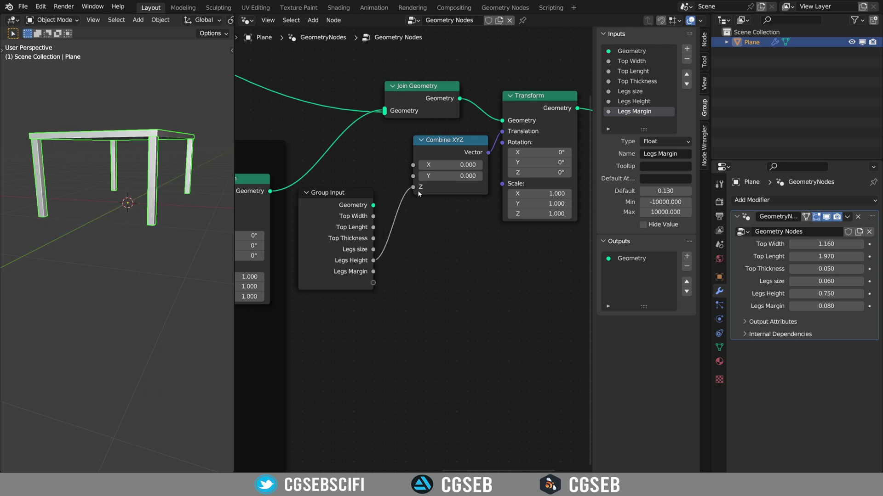
Examine in front view how the leg bottoms line up with the ground line.
{"action": "mouse_move", "coordinate": [92, 201]}
{"action": "middle_mouse_down"}
{"action": "mouse_move", "coordinate": [137, 195]}
{"action": "mouse_move", "coordinate": [104, 197]}
{"action": "middle_mouse_up"}
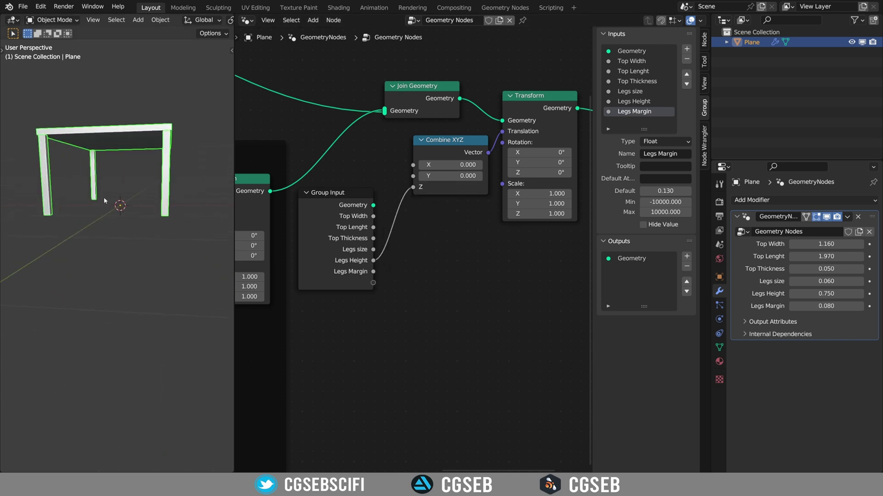
{"action": "key", "text": "KP_1"}
{"action": "scroll", "coordinate": [106, 172], "scroll_direction": "up", "scroll_amount": 5}
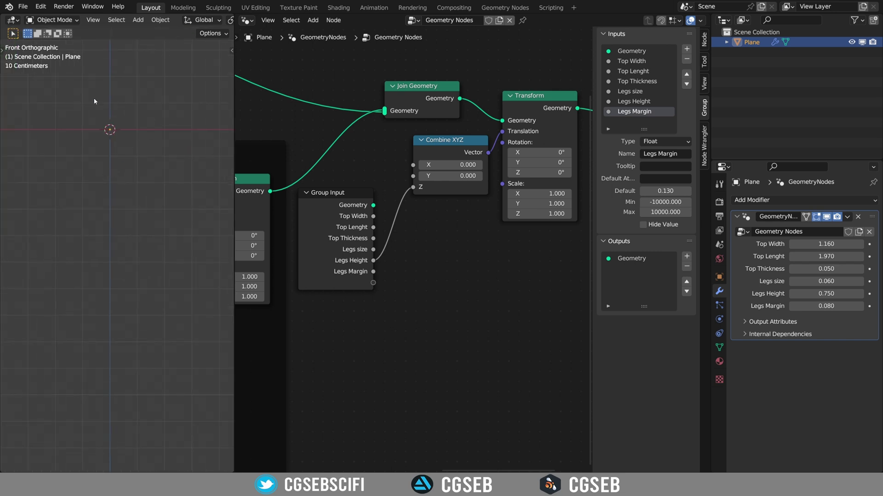
{"action": "middle_click_drag", "start_coordinate": [150, 131], "coordinate": [82, 160], "text": "shift"}
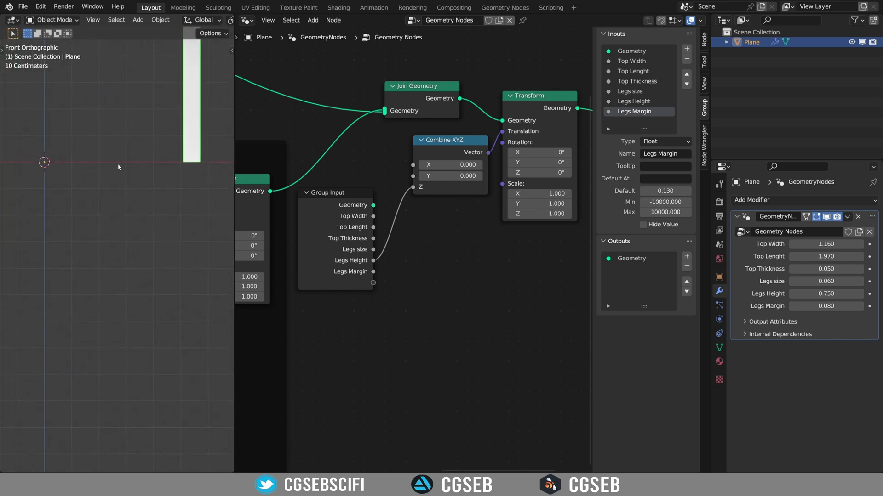
Set the table's Legs Height to 0.570 and bring up the Fluent Catalyst asset tools beside the table.
{"action": "scroll", "coordinate": [192, 161], "scroll_direction": "down", "scroll_amount": 3}
{"action": "middle_click_drag", "start_coordinate": [192, 162], "coordinate": [189, 203]}
{"action": "mouse_move", "coordinate": [826, 294]}
{"action": "left_mouse_down"}
{"action": "mouse_move", "coordinate": [850, 294]}
{"action": "mouse_move", "coordinate": [814, 294]}
{"action": "left_mouse_up"}
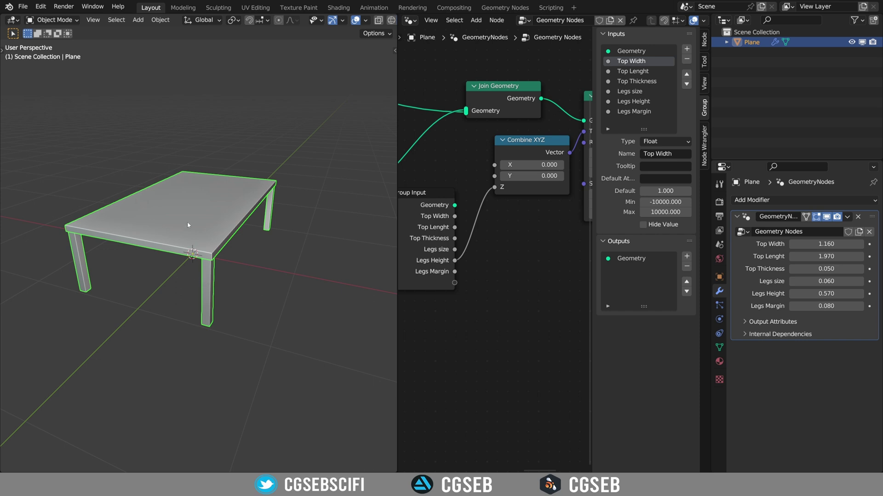
{"action": "left_click", "coordinate": [394, 50]}
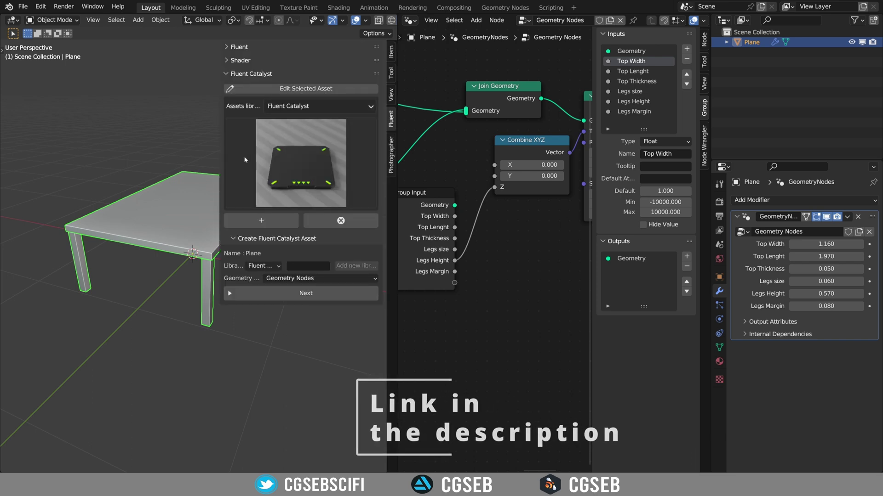
{"action": "middle_click_drag", "start_coordinate": [164, 218], "coordinate": [165, 229]}
Set the Top Thickness input's default to 0.05, and give Legs Margin a default of 0.100, minimum 0.000 and maximum 0.100.
{"action": "left_click", "coordinate": [637, 81]}
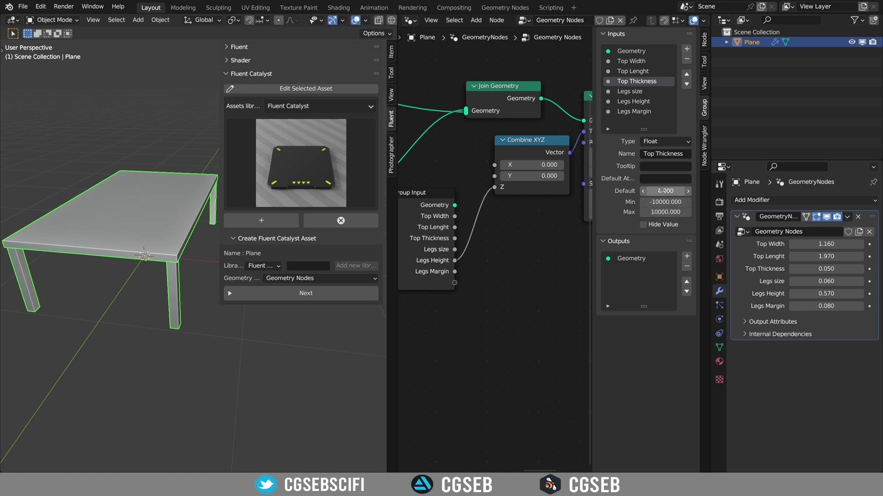
{"action": "left_click", "coordinate": [661, 191]}
{"action": "type", "text": ".0"}
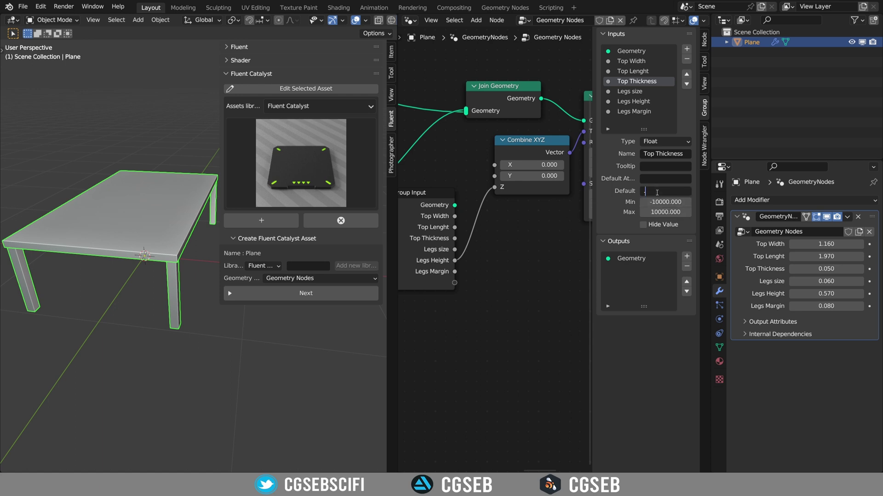
{"action": "type", "text": "5"}
{"action": "key", "text": "Return"}
{"action": "left_click", "coordinate": [662, 202]}
{"action": "type", "text": "1"}
{"action": "left_click", "coordinate": [634, 111]}
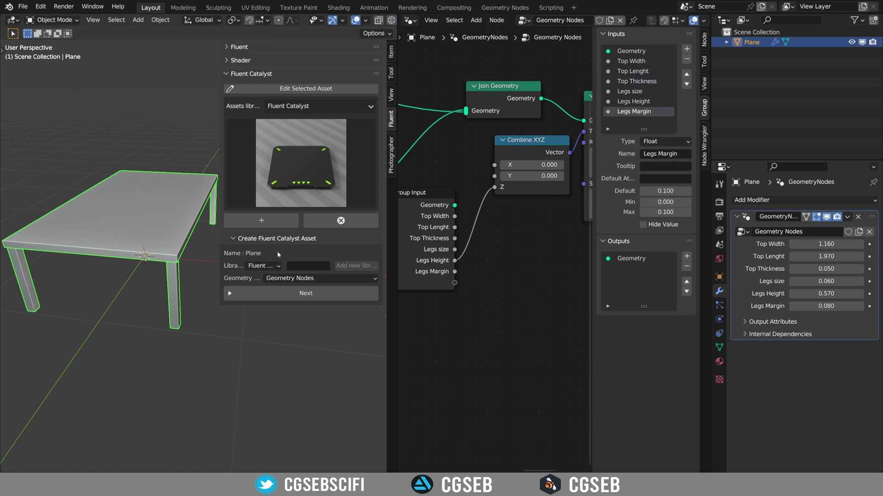
Choose Furniture as the Fluent Catalyst library for the table and continue to the asset's menu setup.
{"action": "left_click", "coordinate": [263, 265]}
{"action": "left_click", "coordinate": [265, 300]}
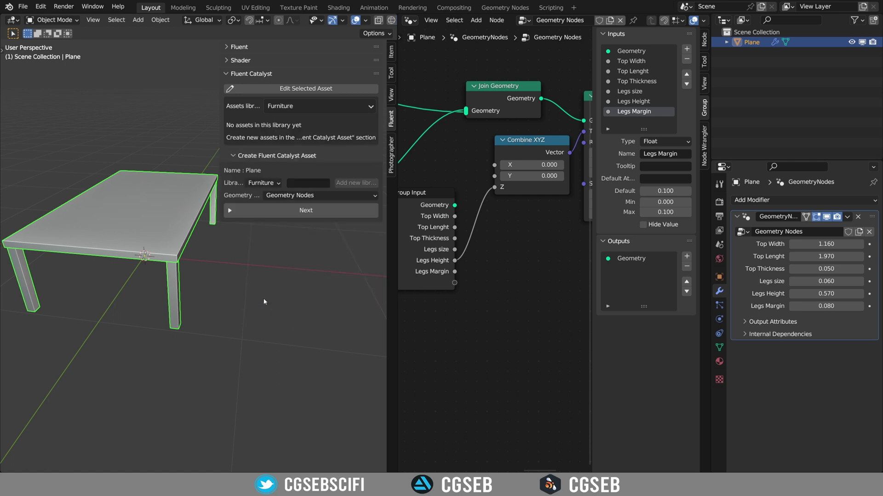
{"action": "left_click", "coordinate": [309, 213]}
Accept the listed menu inputs under the main menu and generate the Table asset for the Furniture library.
{"action": "left_click_drag", "start_coordinate": [221, 180], "coordinate": [194, 180]}
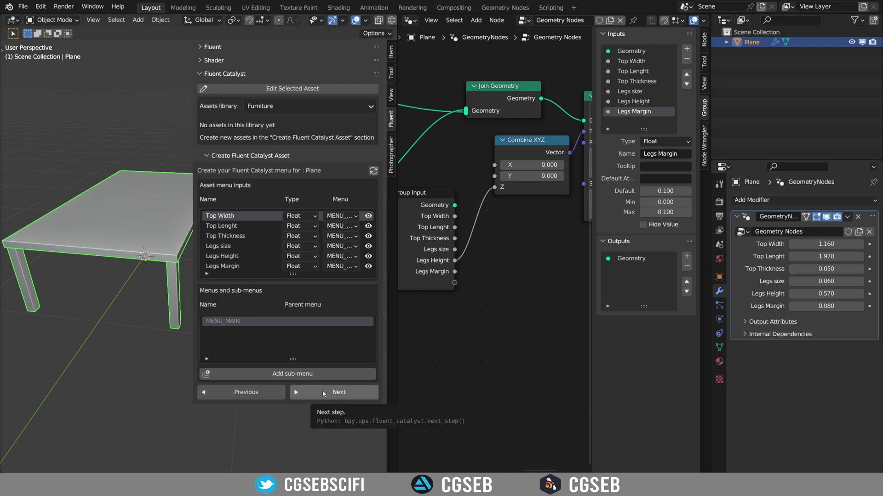
{"action": "left_click", "coordinate": [322, 390]}
{"action": "left_click", "coordinate": [327, 184]}
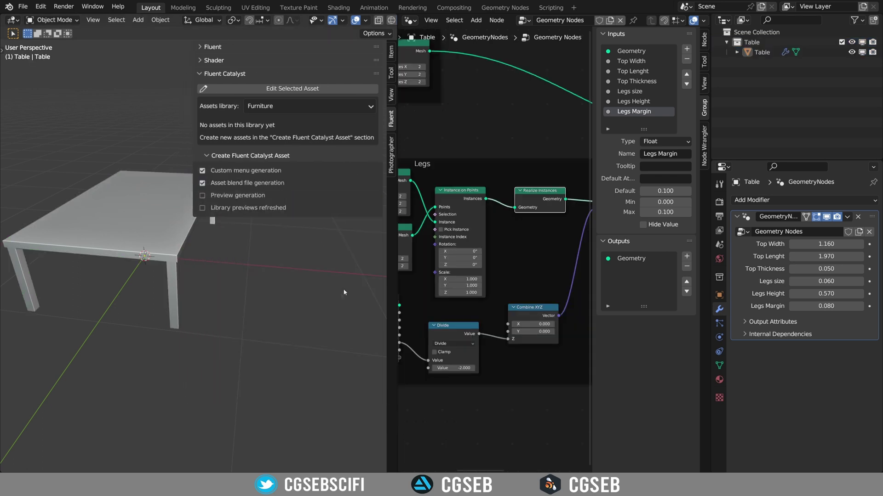